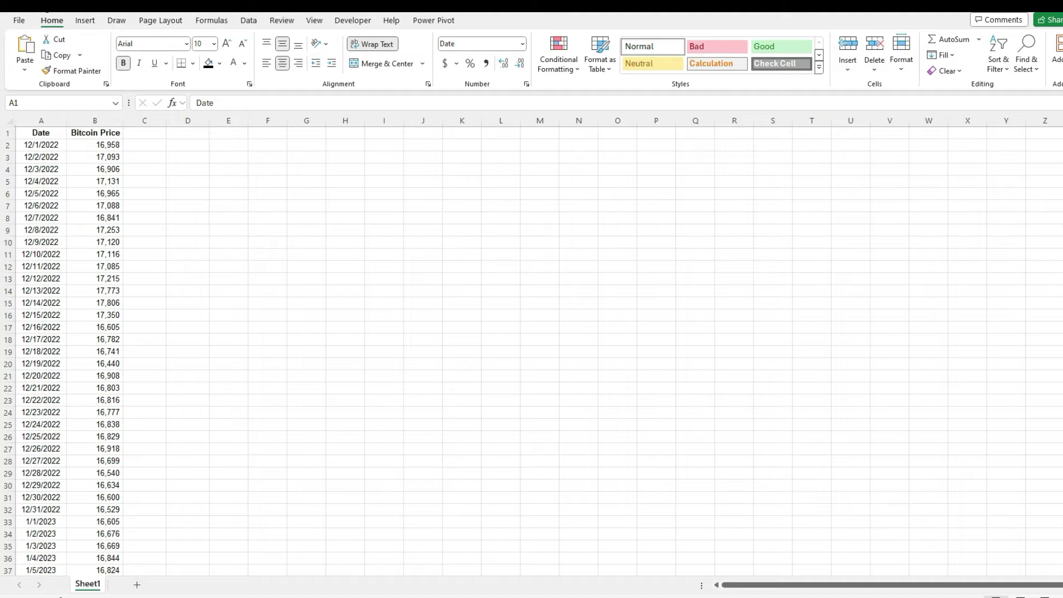
Enter the headers '20-Day MA' in C1 and '50-Day MA' in D1
left_click(138, 132)
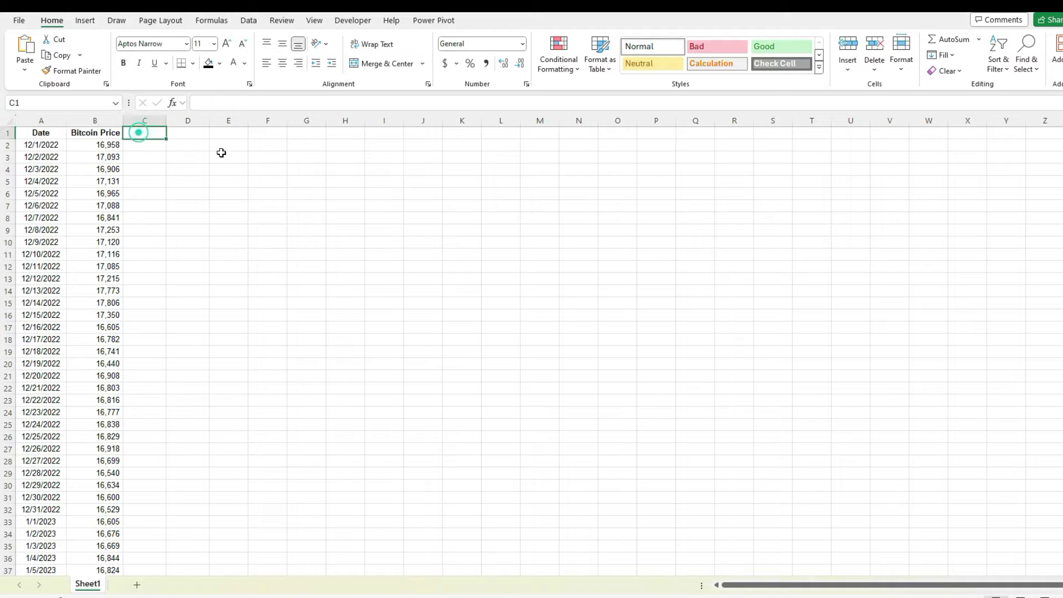
type("20-Day MA")
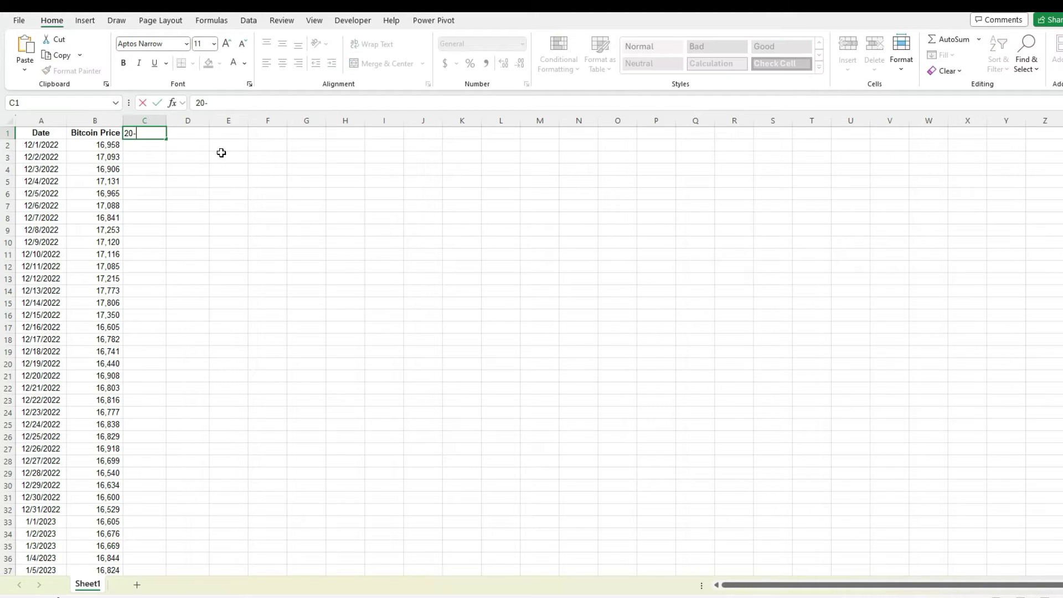
key("Tab")
type("50-Day MA")
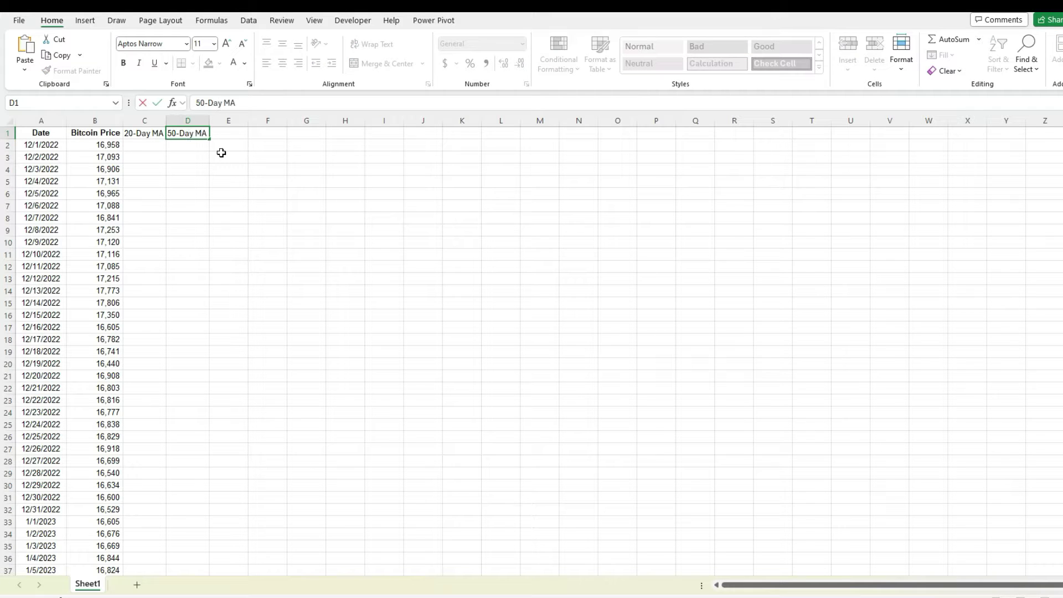
key("Return")
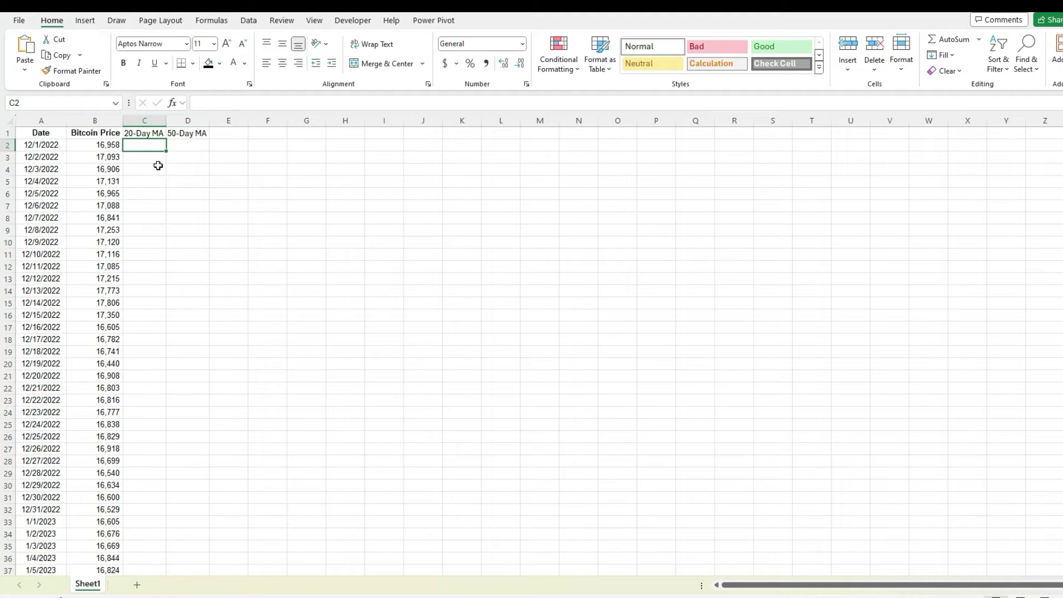
Enter =AVERAGE(B2:B21) in C21 and fill it down the 20-Day MA column
left_click(156, 374)
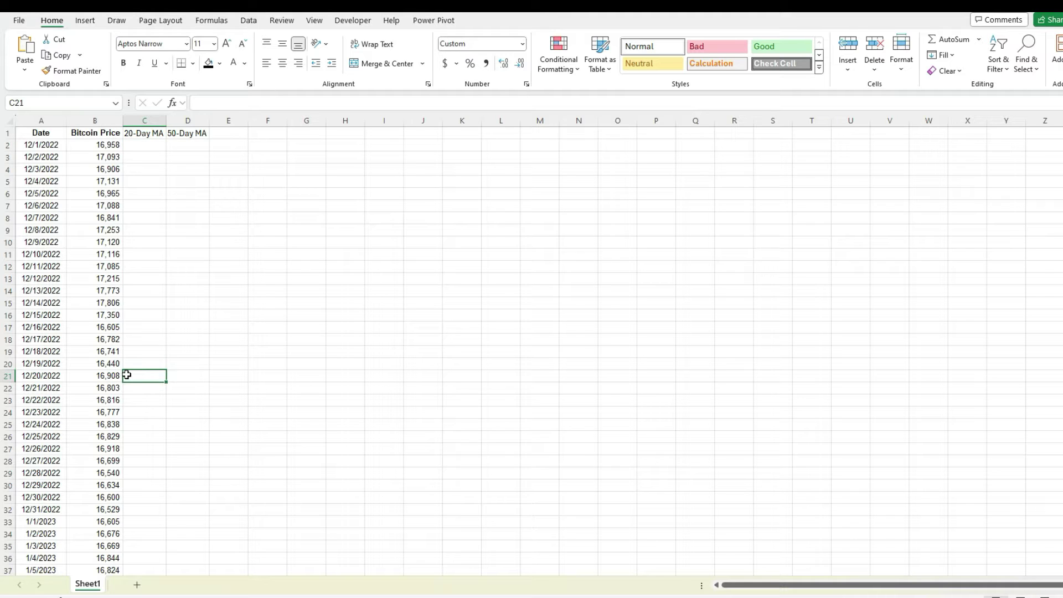
type("=average")
key("Tab")
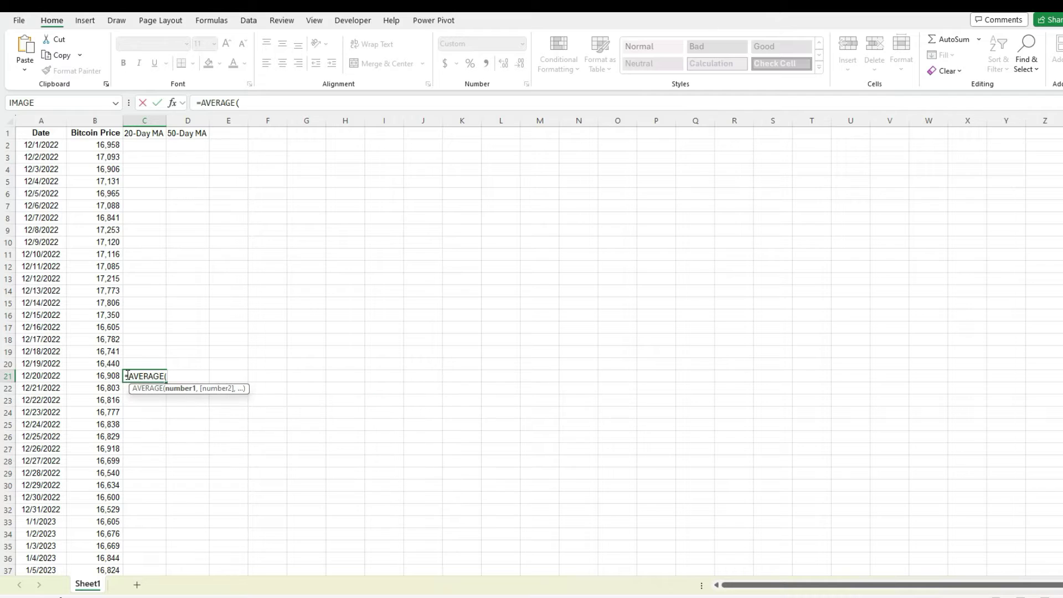
left_click_drag(117, 372, 93, 149)
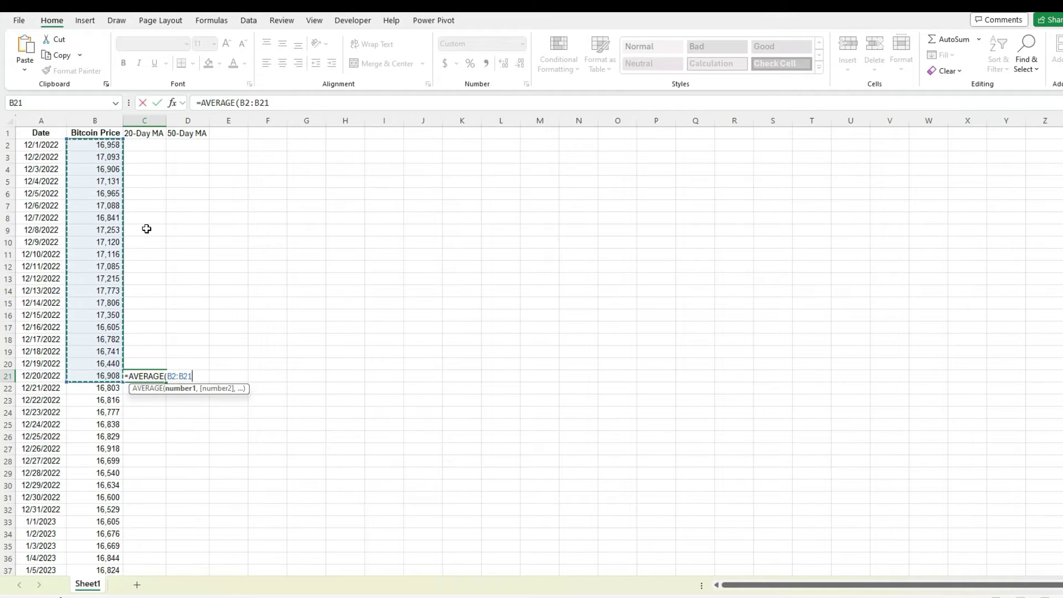
key("Return")
key("Up")
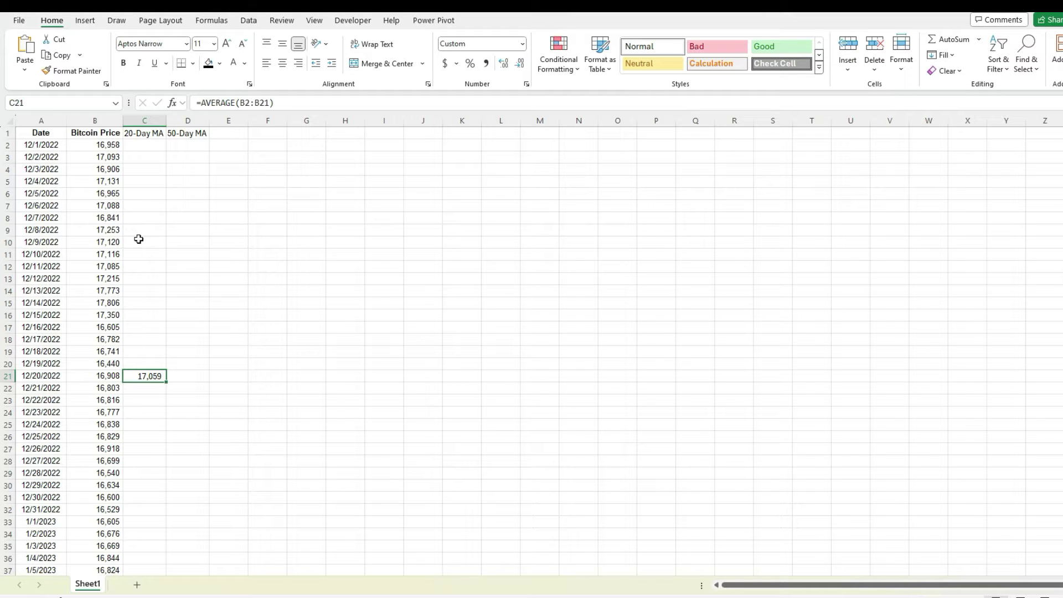
double_click(167, 384)
Check the rolling price ranges of the 20-day averages from C21 to C27
left_click(151, 381)
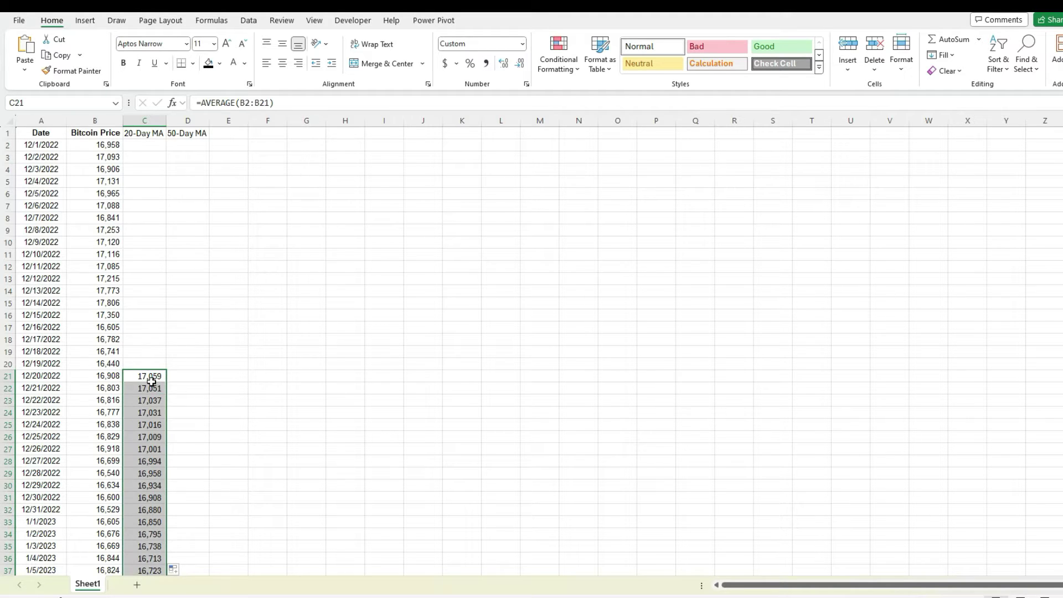
left_click(291, 103)
key("Return")
left_click(293, 104)
key("Return")
left_click(294, 104)
key("Return")
left_click(294, 104)
key("Return")
left_click(294, 104)
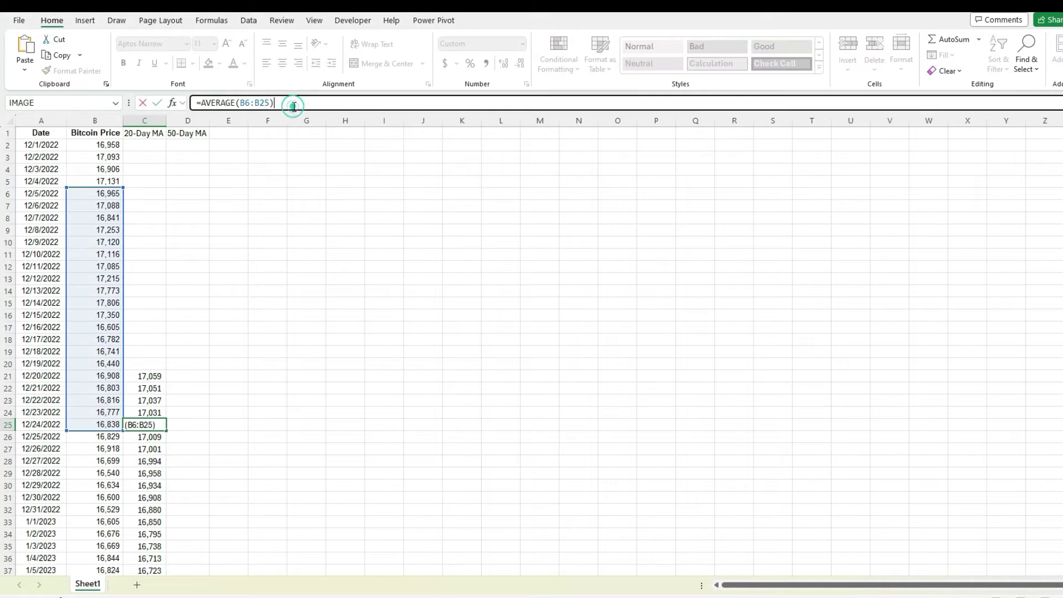
key("Return")
left_click(293, 104)
key("Return")
left_click(293, 104)
key("Return")
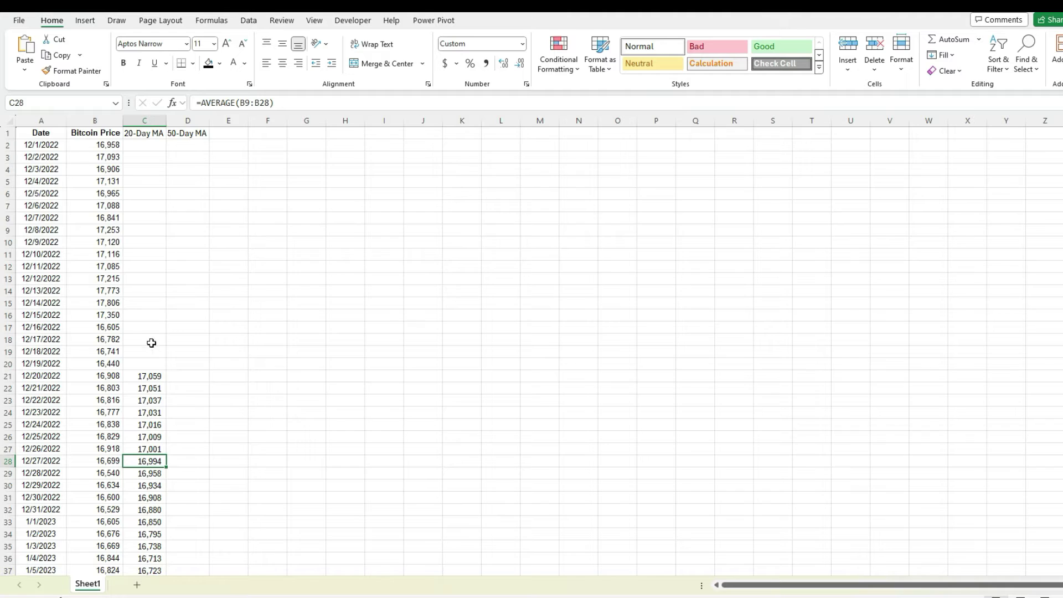
Enter =AVERAGE(B2:B51) in D51 and fill it down the 50-Day MA column
scroll(152, 343, "down", 9)
left_click(156, 422)
left_click(191, 416)
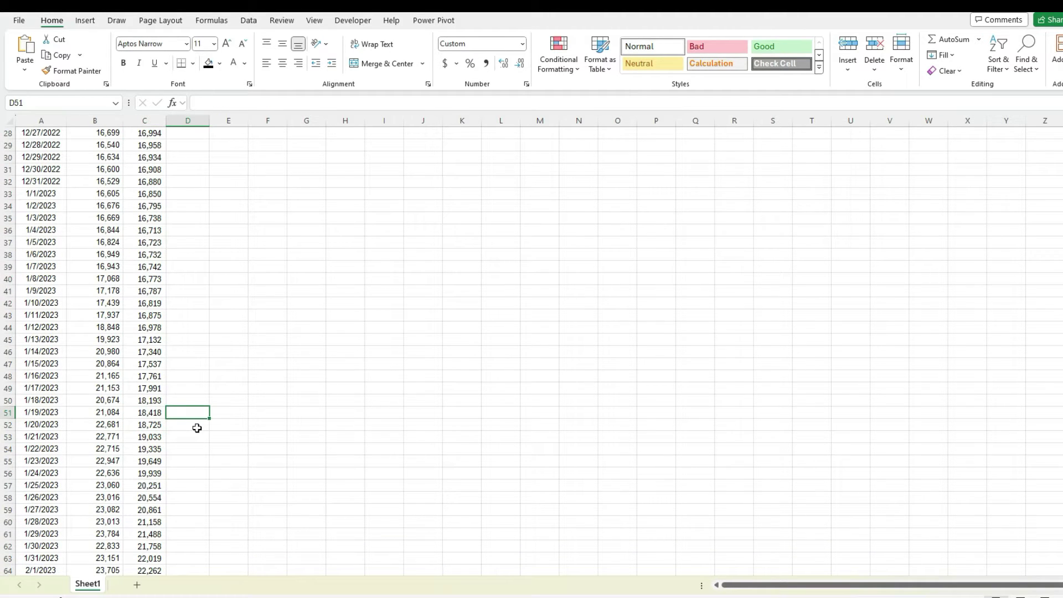
type("=average")
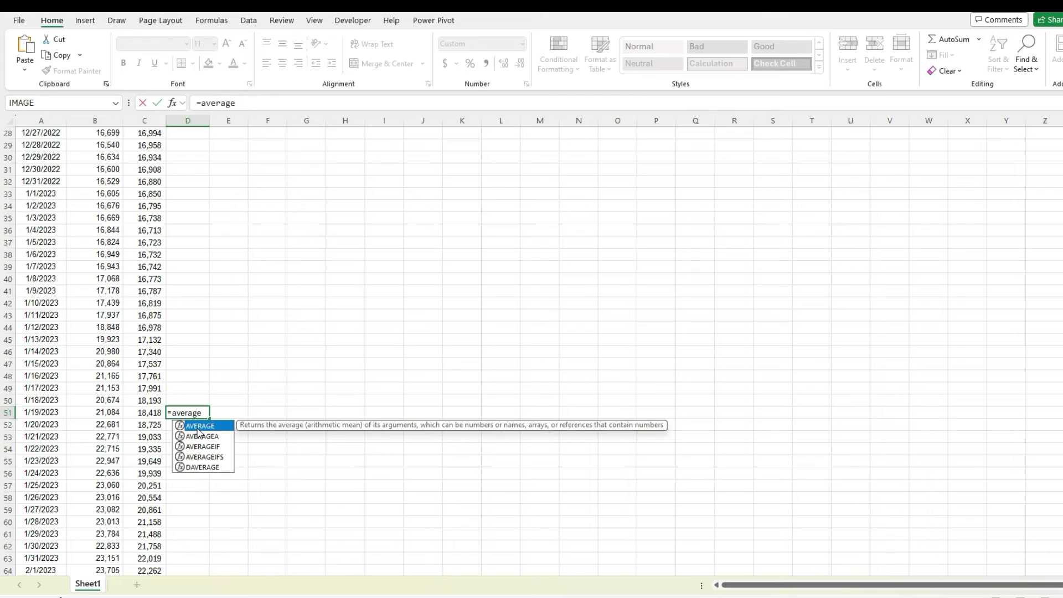
key("Tab")
left_click_drag(111, 411, 108, 267)
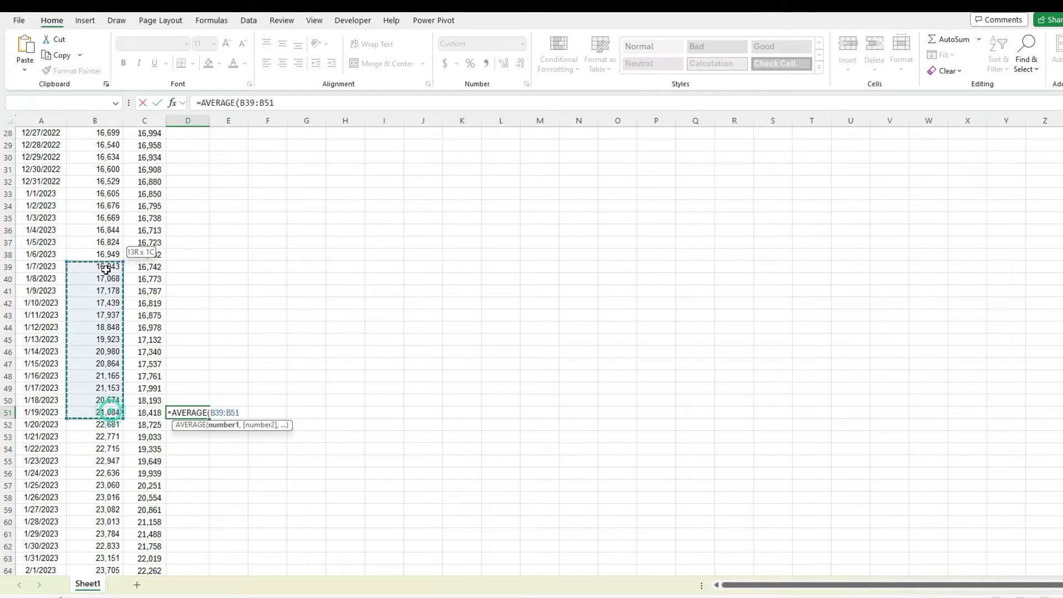
left_click(253, 102)
key("BackSpace")
key("BackSpace")
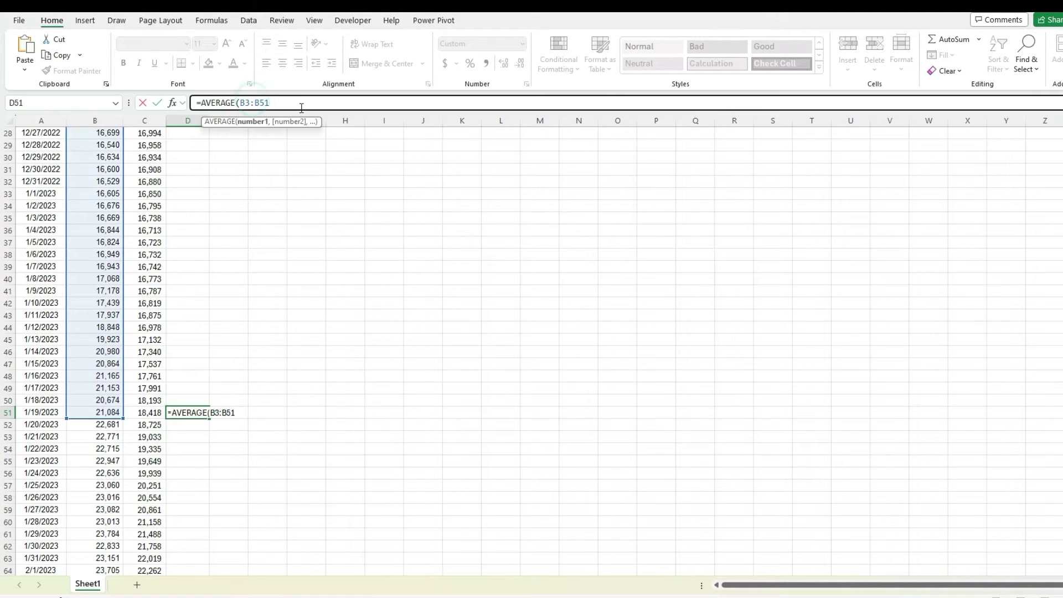
type("2")
left_click(286, 103)
type(")")
key("ctrl+Return")
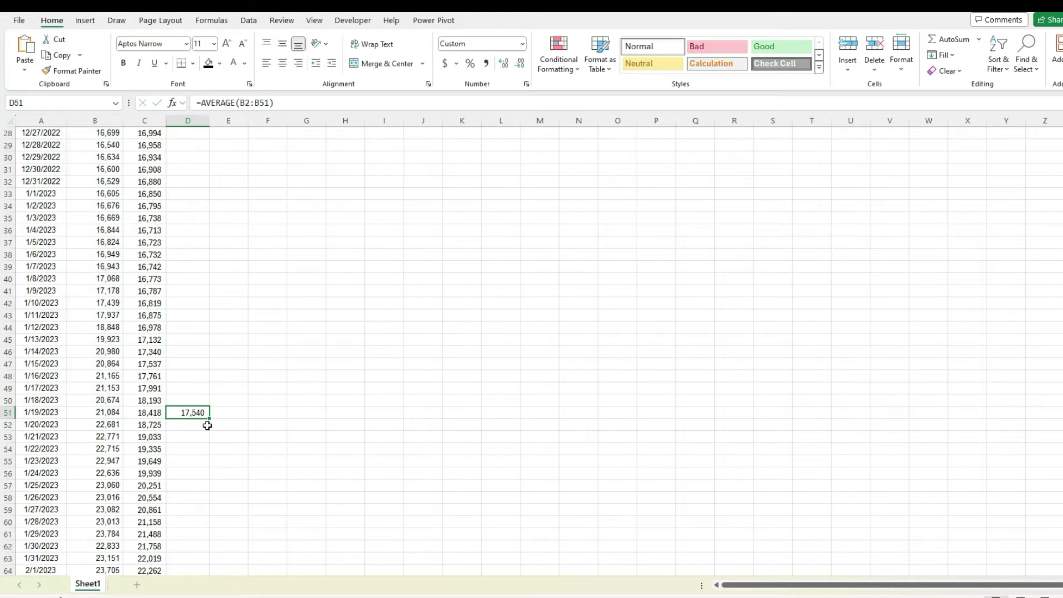
double_click(209, 421)
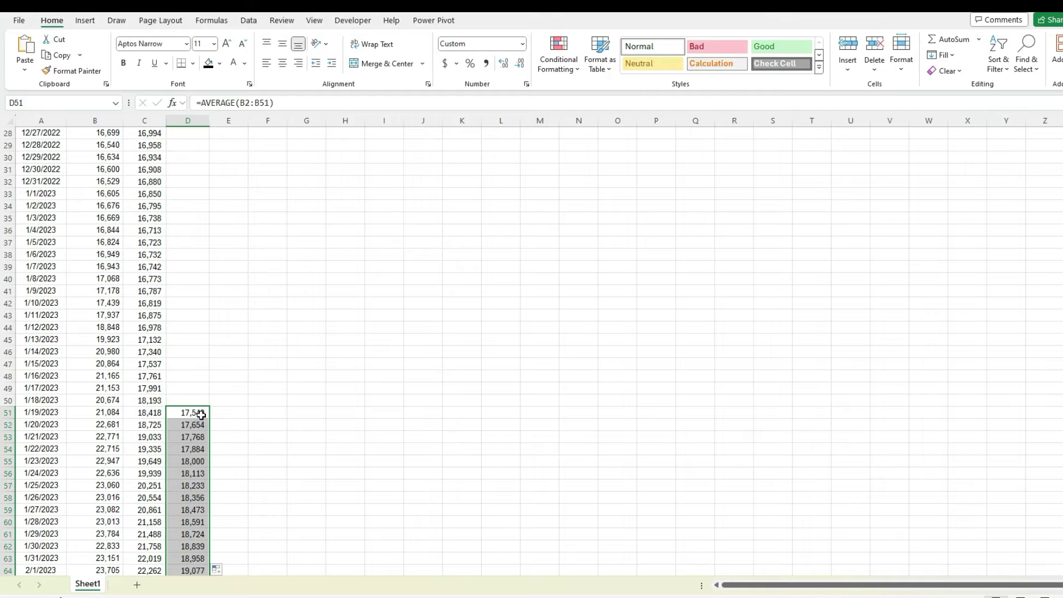
Check the last 20-day and 50-day average formulas in row 457
left_click(200, 414)
key("ctrl+Down")
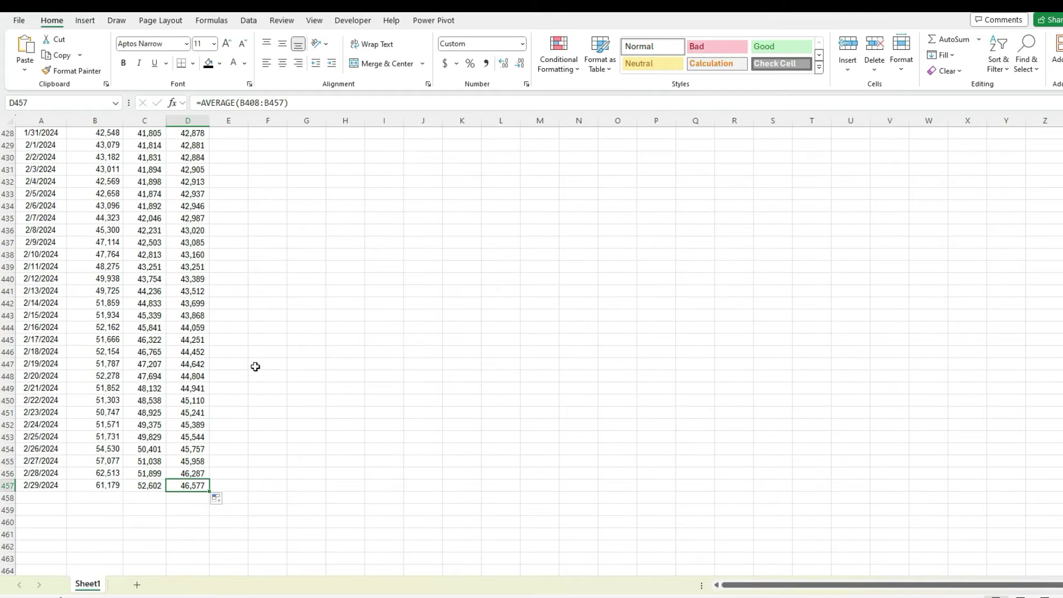
key("Left")
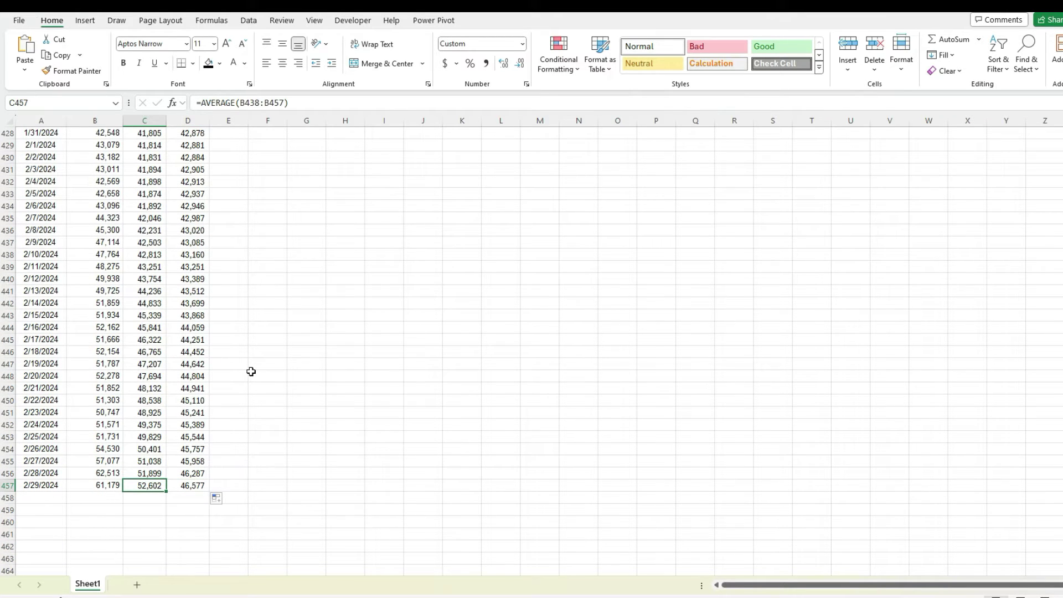
key("Right")
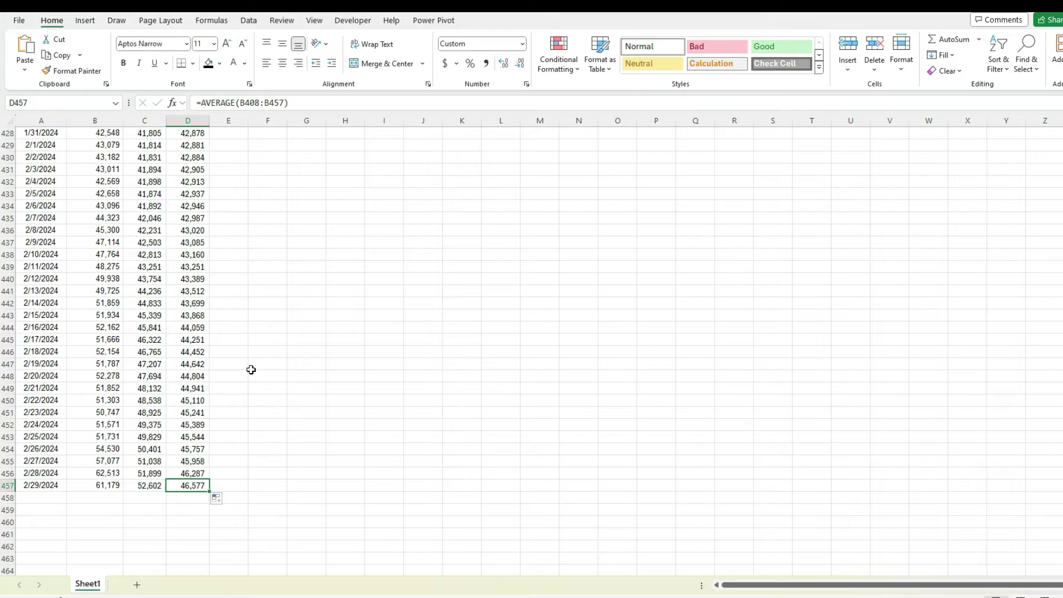
key("Left")
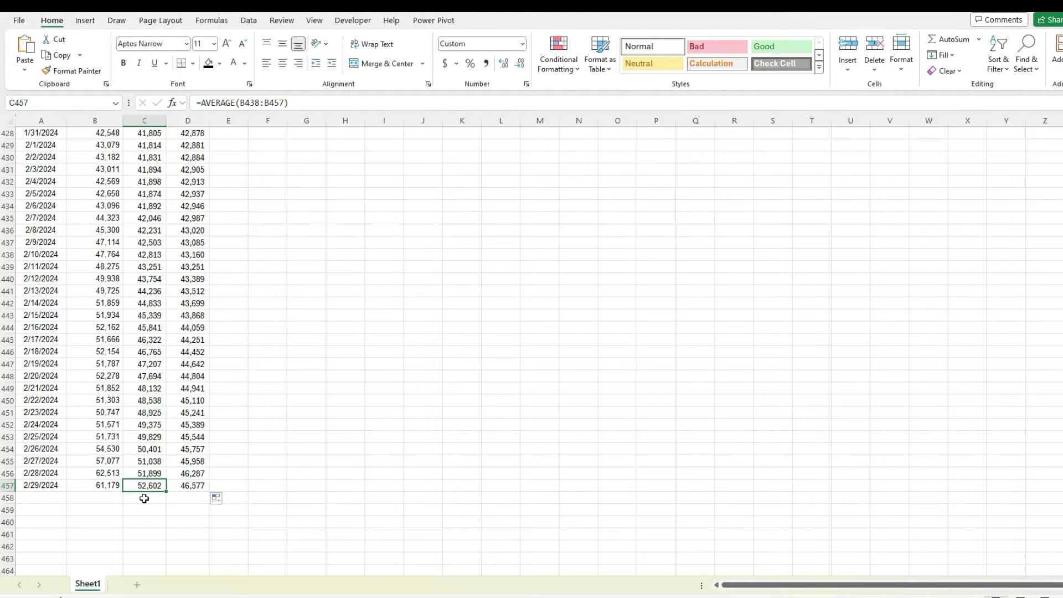
left_click(188, 485)
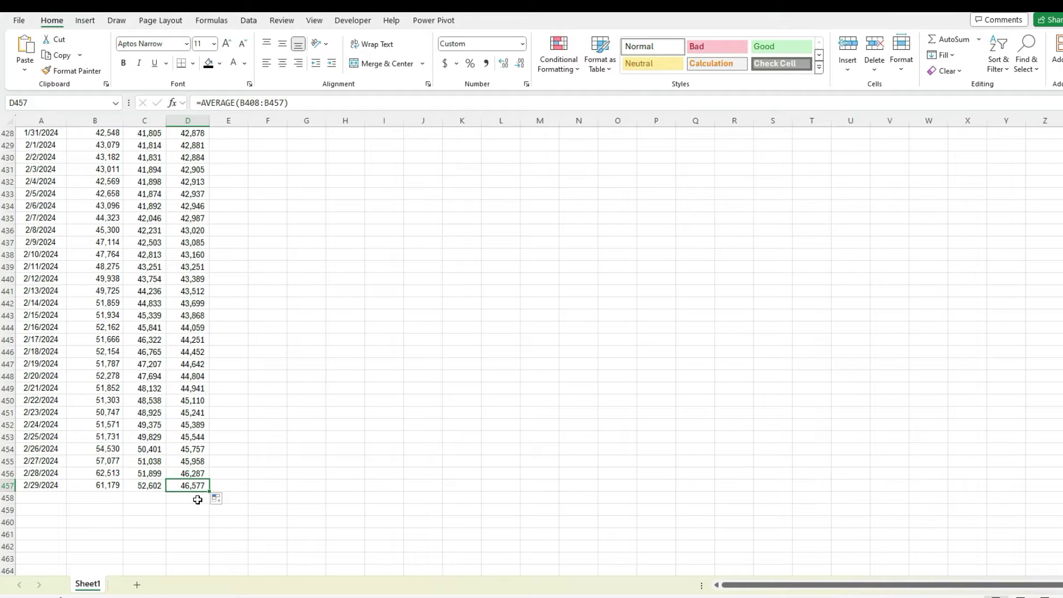
Enter the headers '20-Day EMA' in E1 and '50-Day EMA' in F1
key("Left")
key("Left")
key("ctrl+Up")
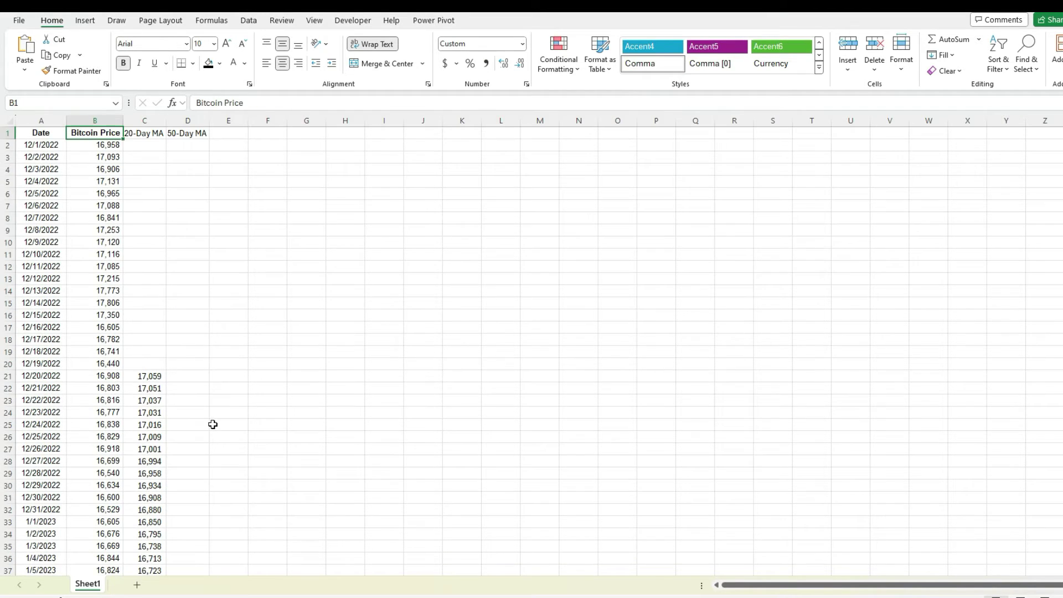
key("Right")
key("Right")
key("Right")
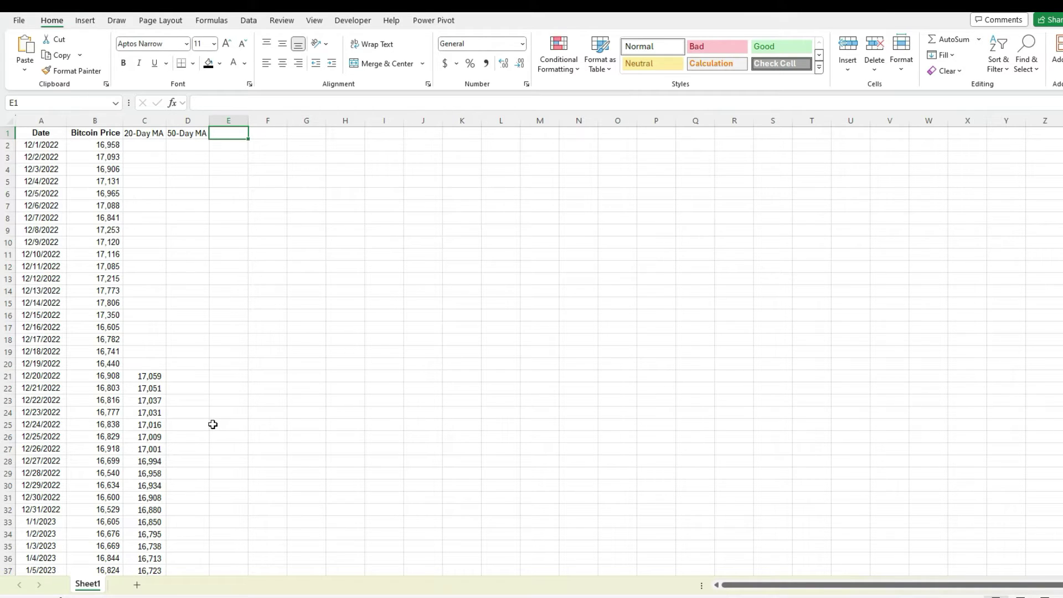
type("20-Day EMA")
key("Tab")
type("50-Day EMA")
key("Return")
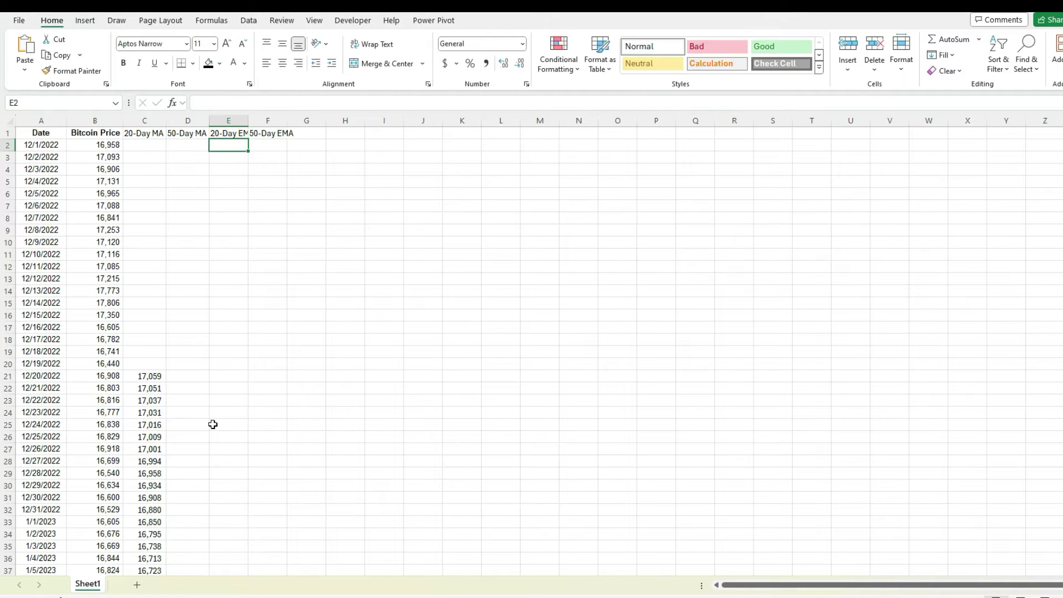
Autofit columns E and F to their EMA headers
left_click(243, 120)
double_click(248, 120)
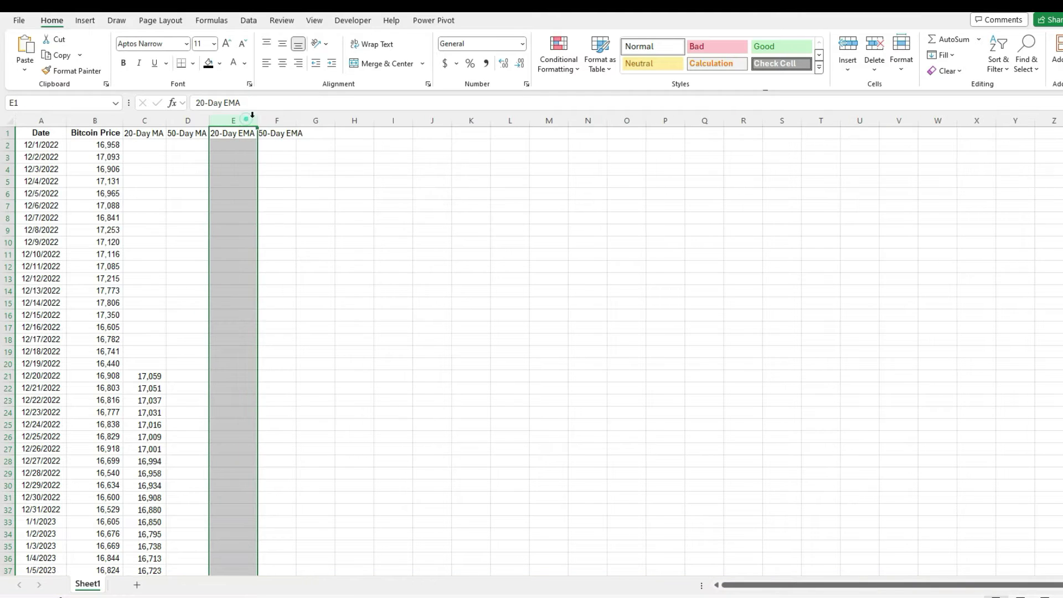
left_click(301, 120)
double_click(296, 120)
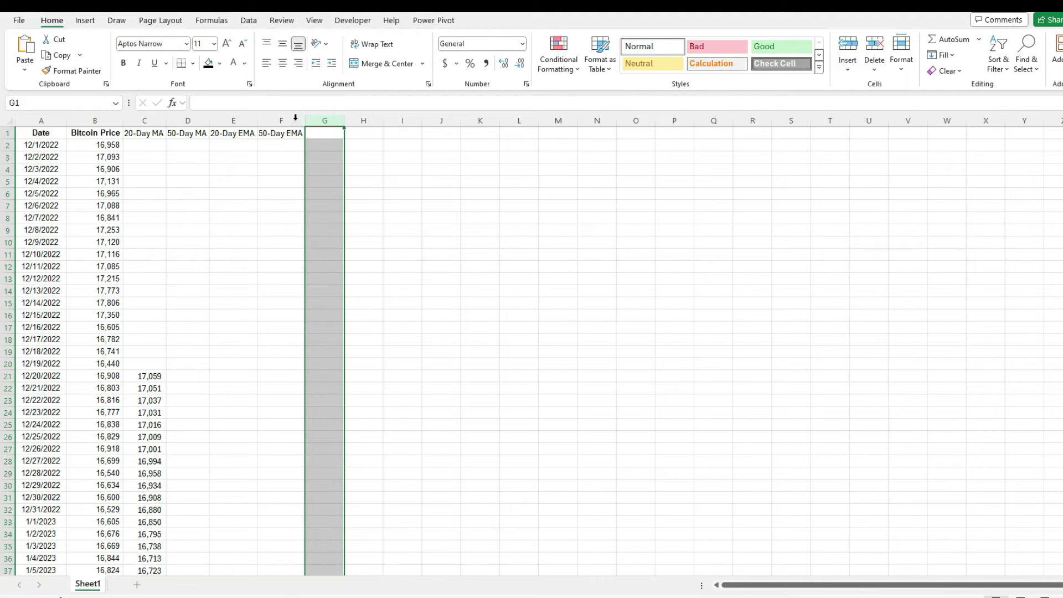
Copy C21's 20-day average formula and select E21 to receive it
left_click(230, 376)
key("Left")
key("Left")
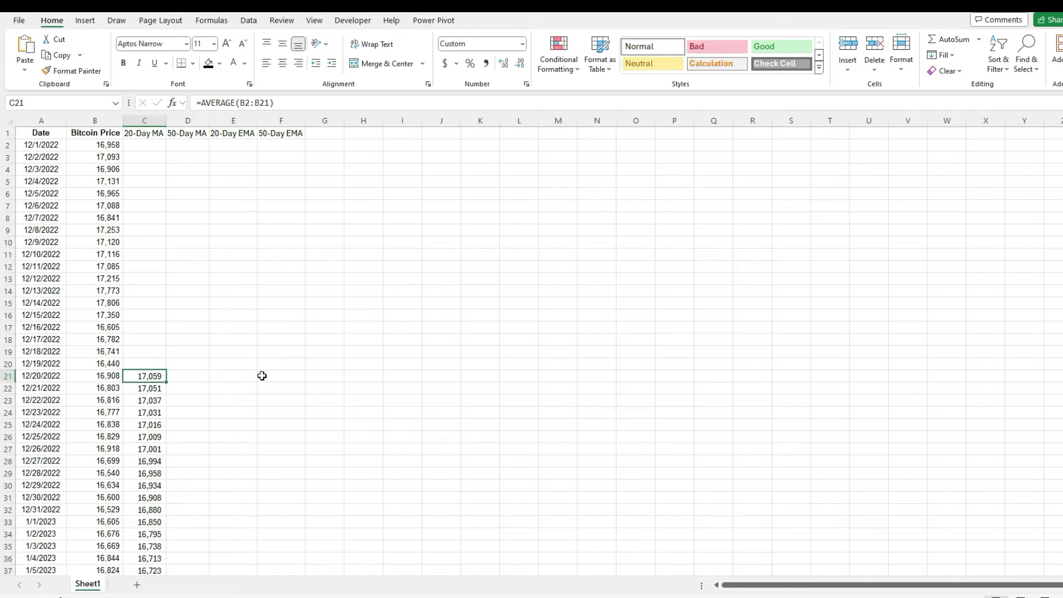
key("ctrl+c")
left_click(252, 377)
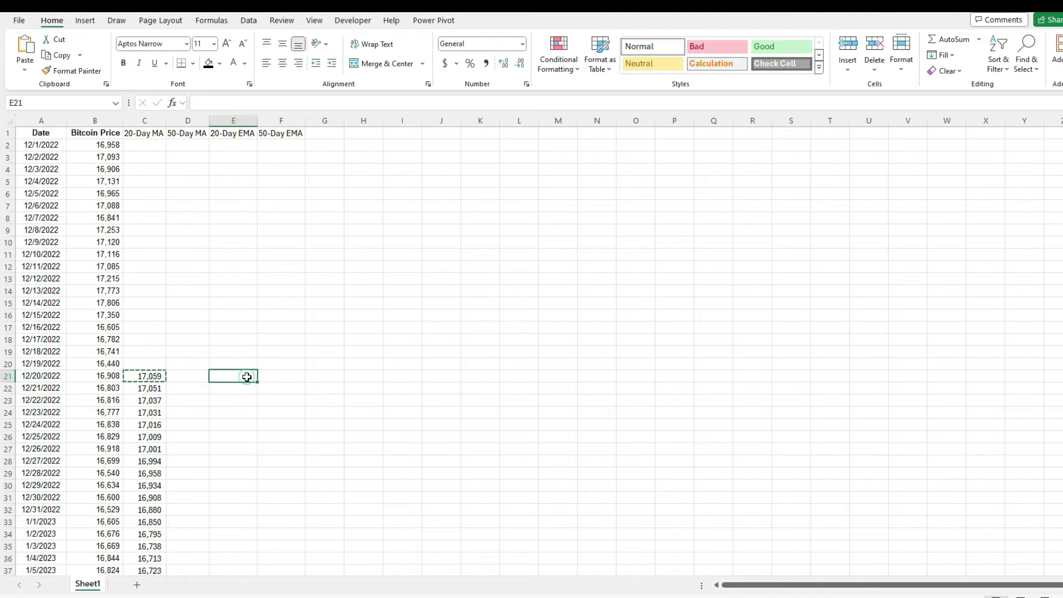
Paste the average into E21 and shift its range to B2:B21, giving 17,059
key("ctrl+v")
left_click(279, 103)
left_click_drag(213, 196, 104, 189)
key("Return")
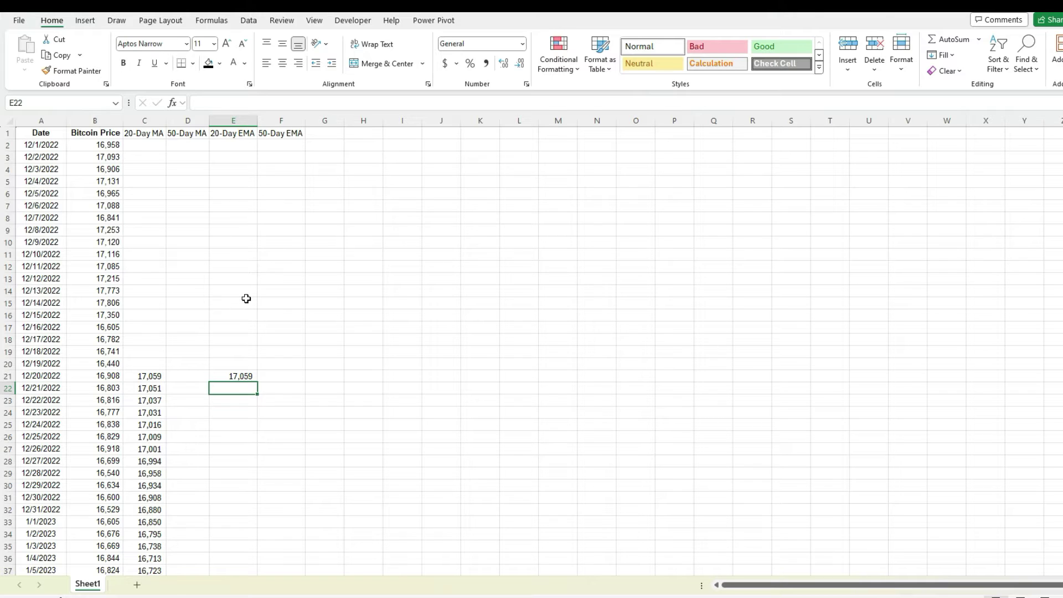
left_click(247, 374)
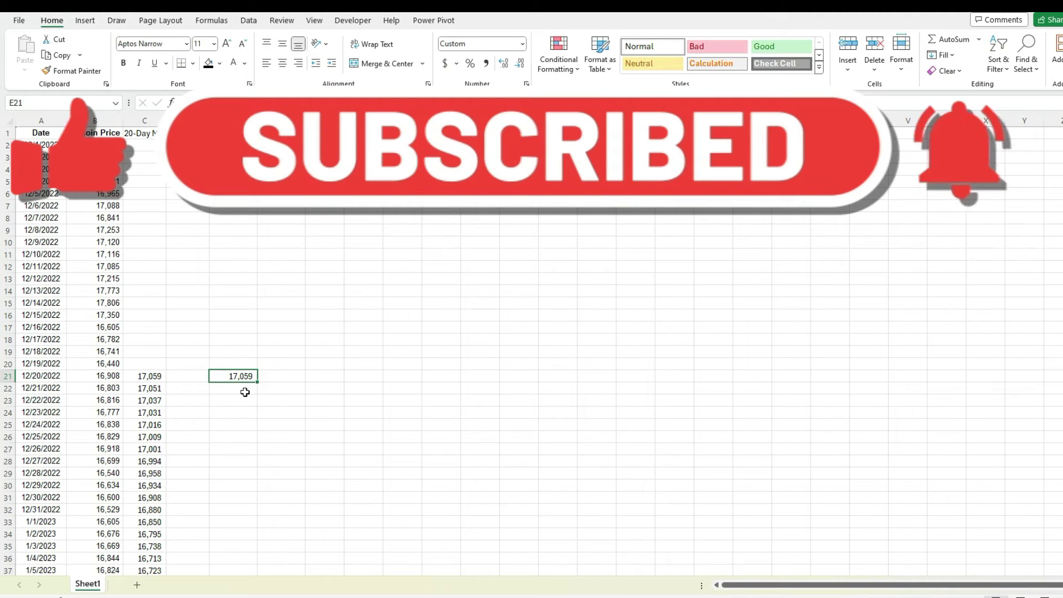
left_click(246, 391)
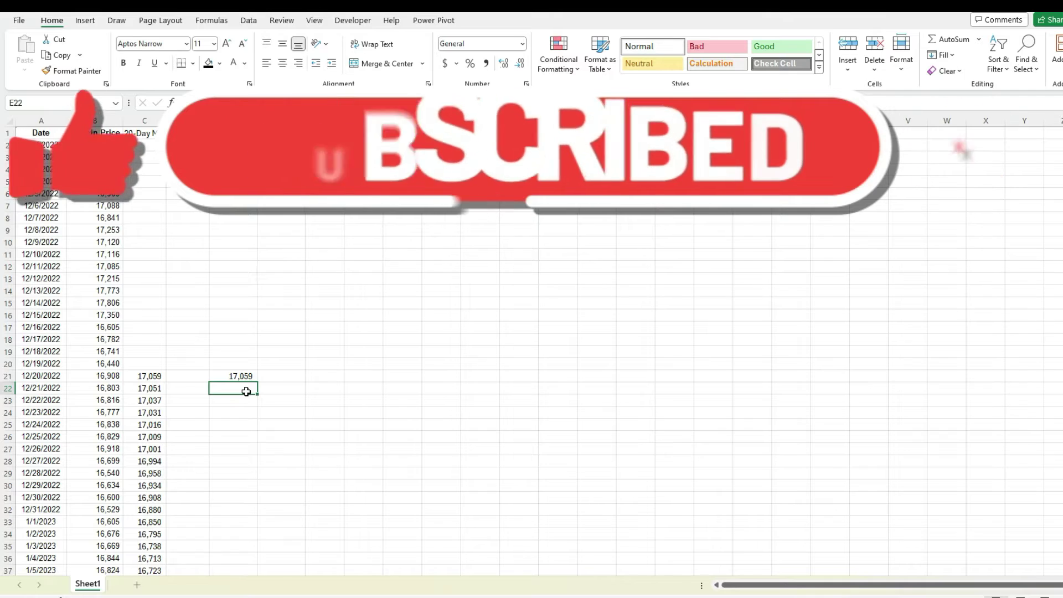
Enter the smoothing factor (2/(20+1)) in E22 as the start of the EMA formula
type("=2/")
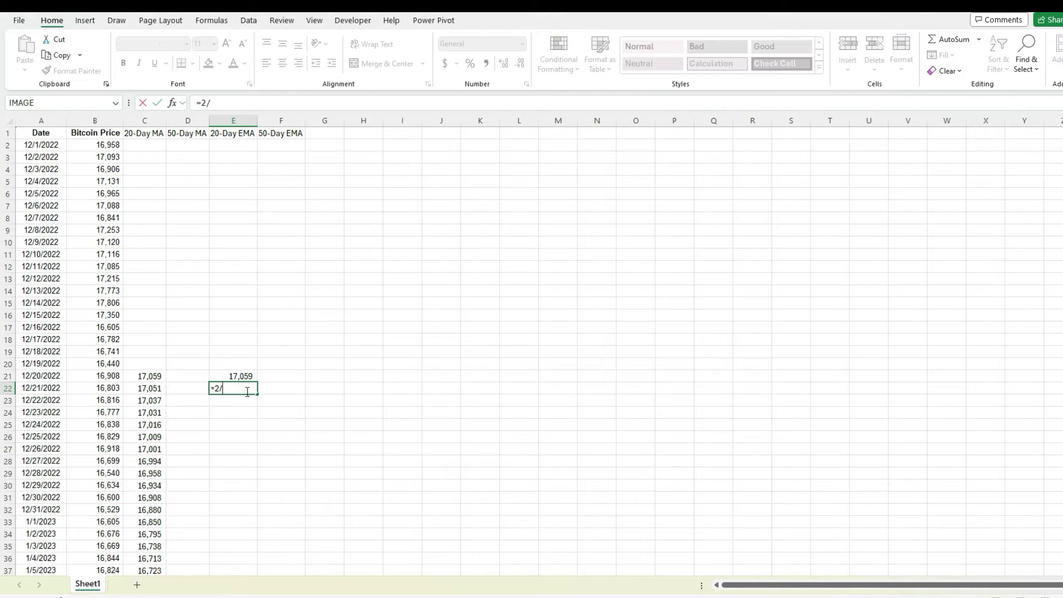
type("(20+1")
key("Return")
key("Up")
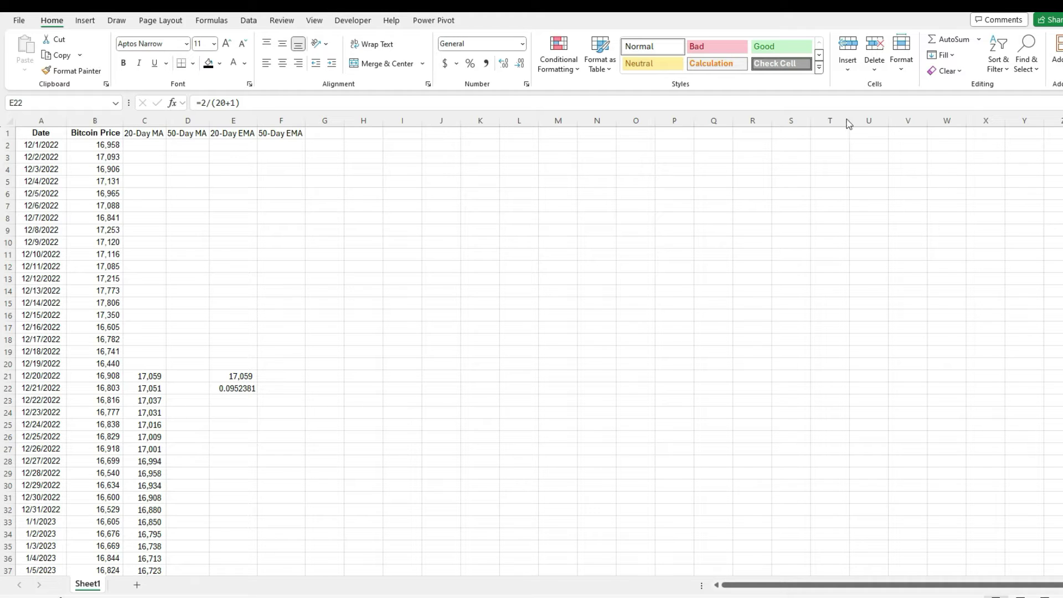
left_click(199, 101)
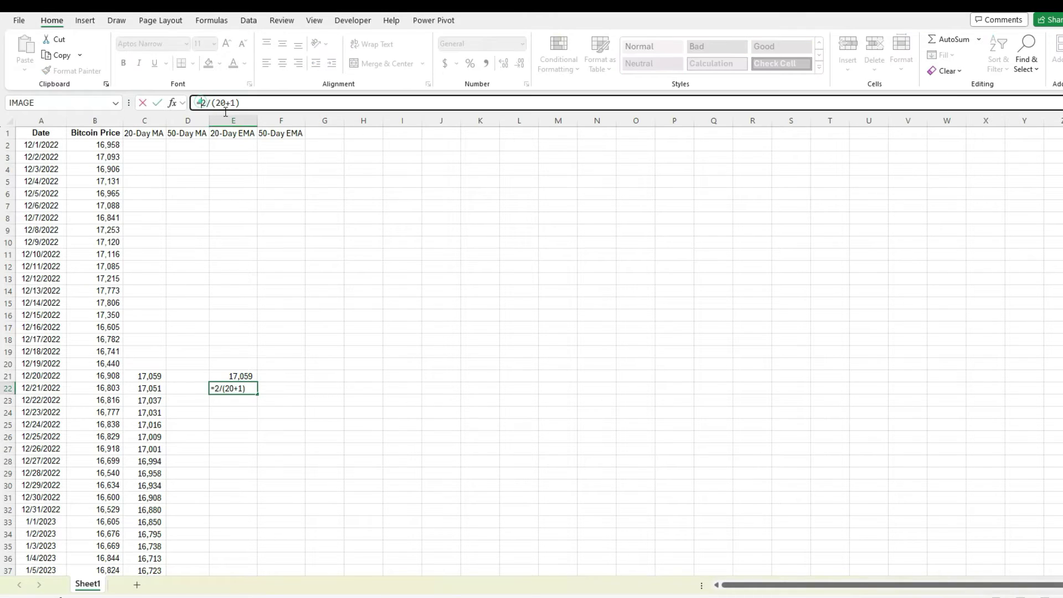
type("(")
left_click(251, 102)
type(")*")
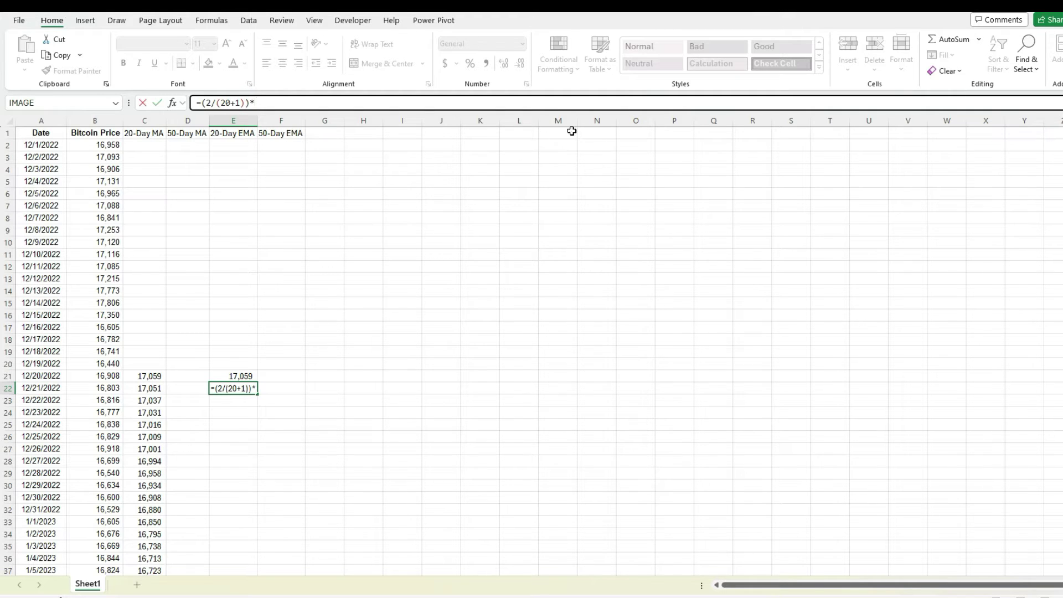
Complete E22 as =(2/(20+1))*(B22-E21)+E21, giving 17,034.42
left_click(115, 387)
type("-")
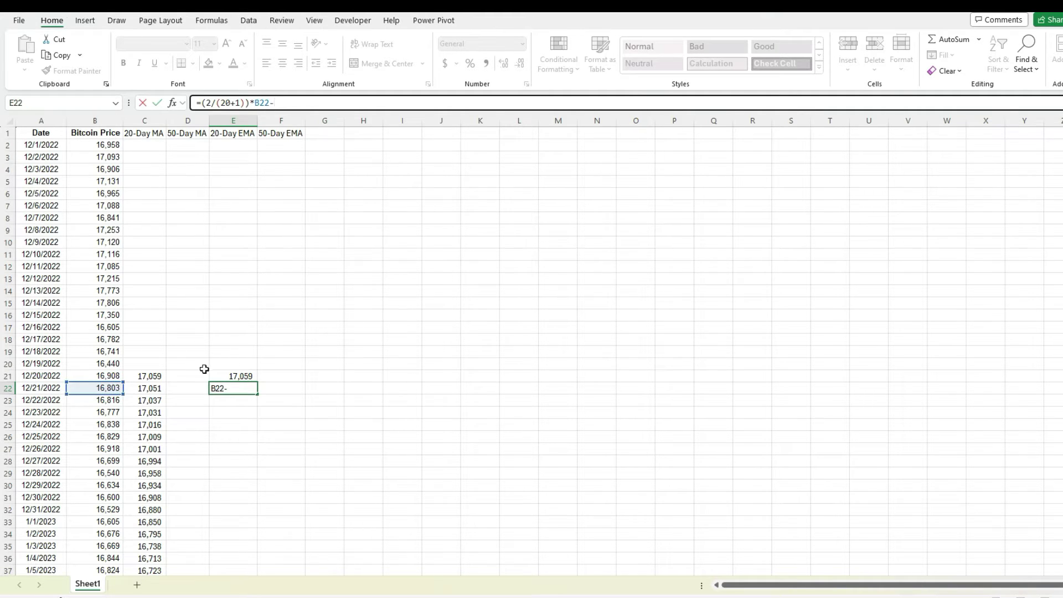
left_click(220, 374)
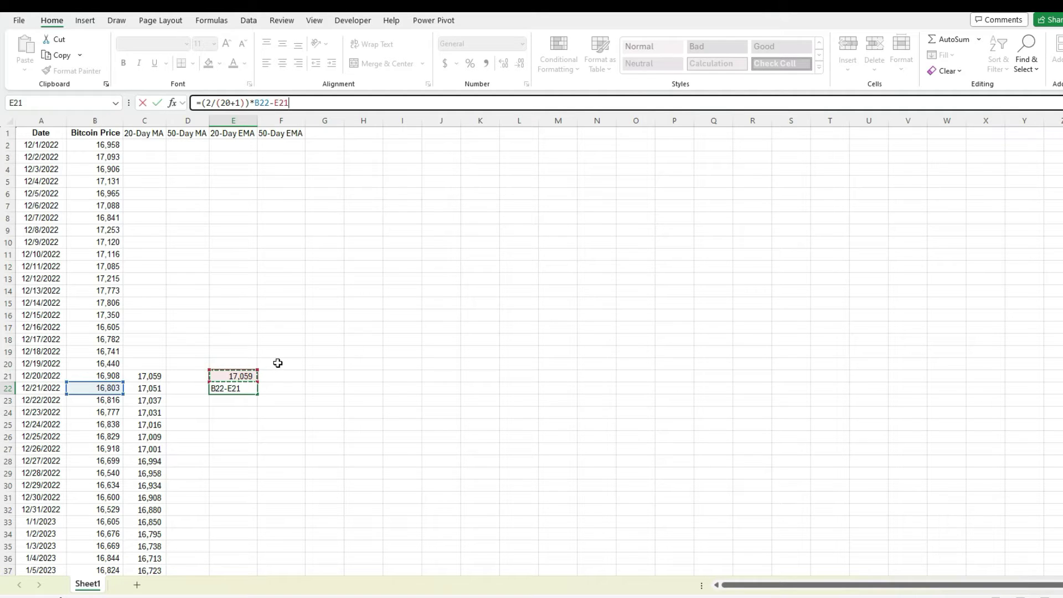
type(")")
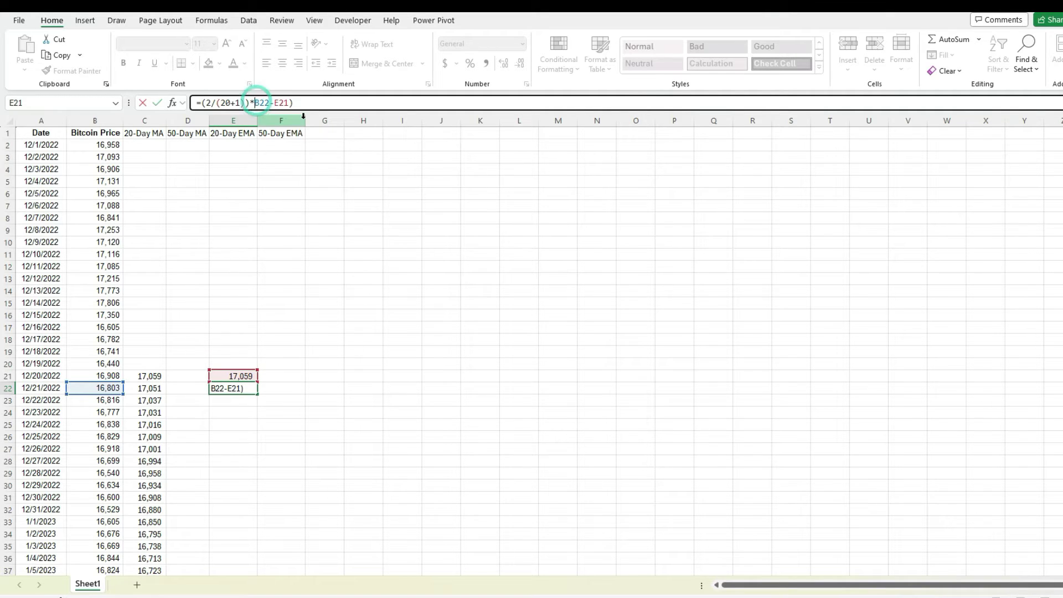
key("Left")
key("Left")
key("Left")
key("Left")
key("Left")
key("Left")
key("Left")
key("Left")
type("(")
left_click(308, 103)
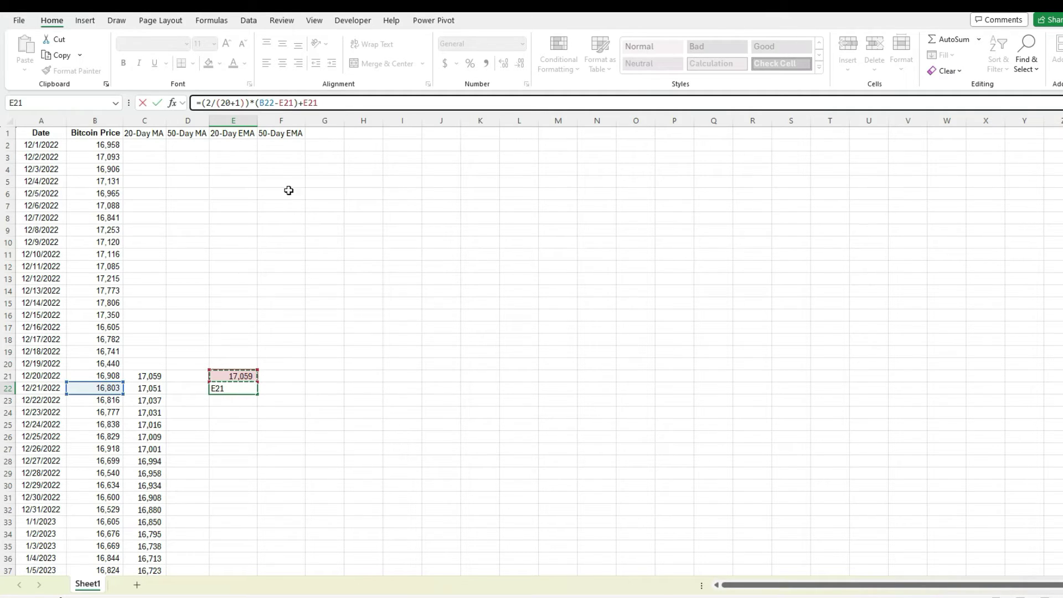
key("Return")
key("Up")
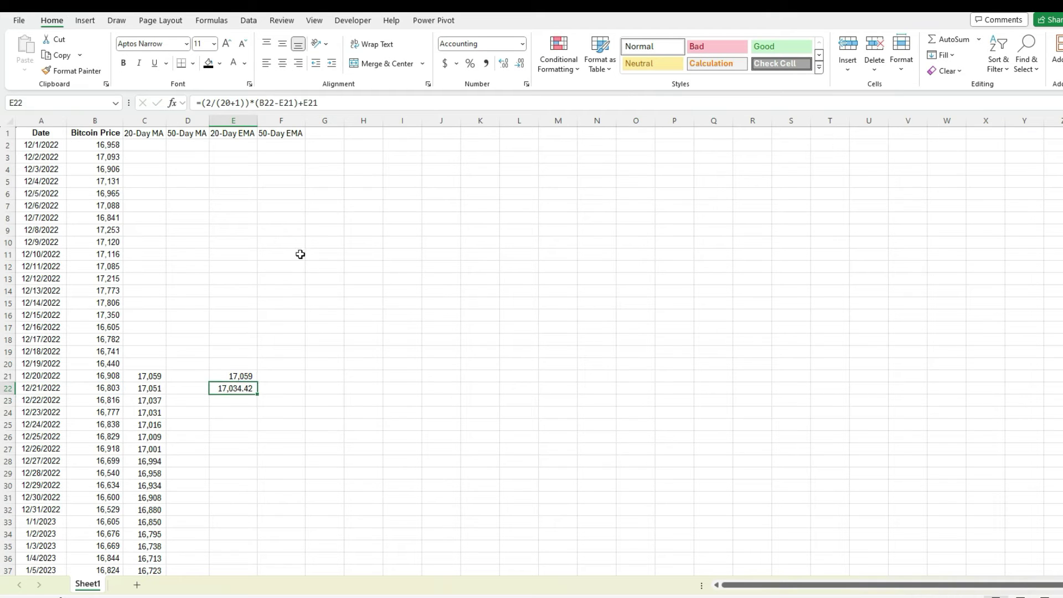
Show E22 with no decimals and fill the EMA down to row 457, ending at 52,836
left_click(519, 62)
left_click(519, 63)
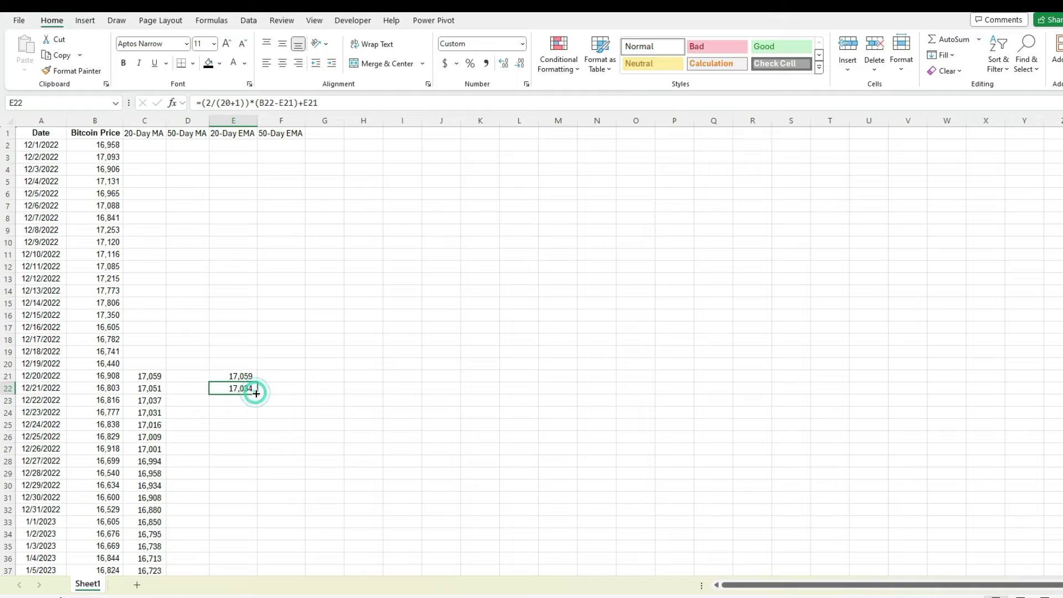
mouse_move(256, 393)
left_mouse_down()
mouse_move(246, 573)
mouse_move(271, 423)
mouse_move(256, 416)
left_mouse_up()
left_click(242, 409)
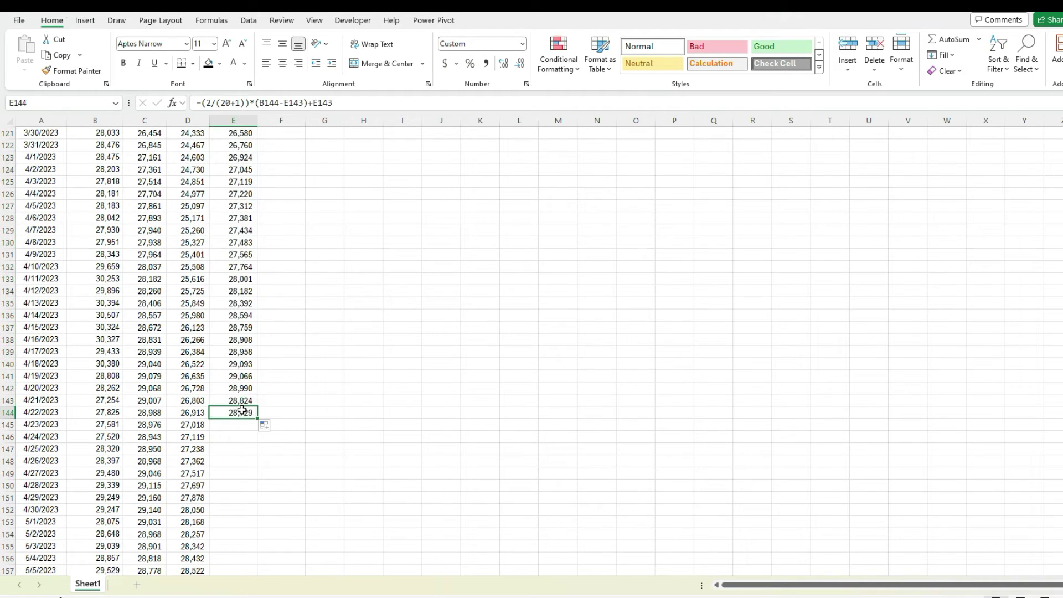
double_click(257, 419)
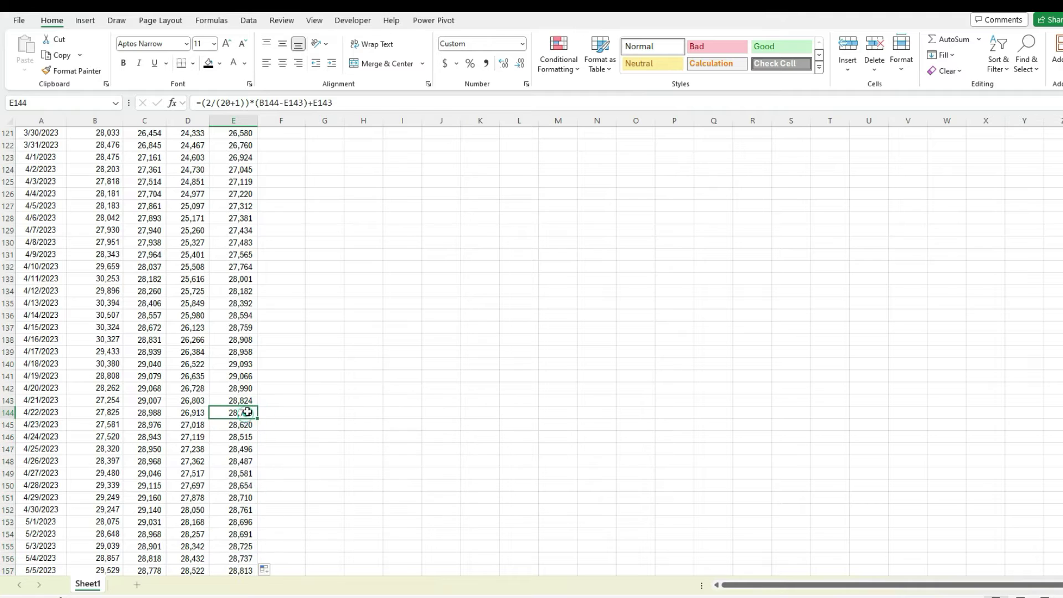
key("ctrl+Down")
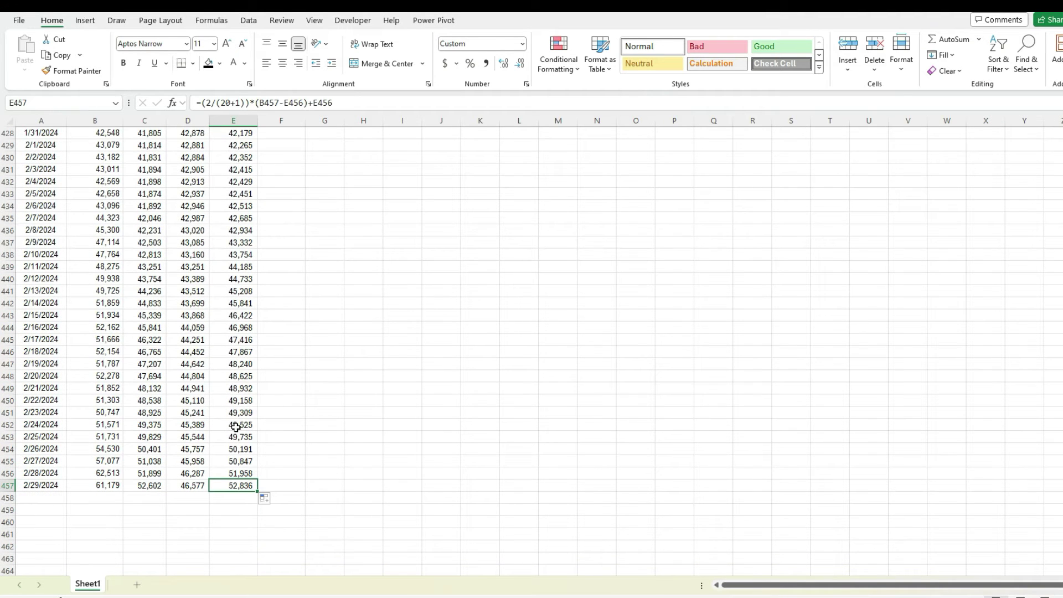
left_click(152, 484)
left_click(227, 484)
key("ctrl+Up")
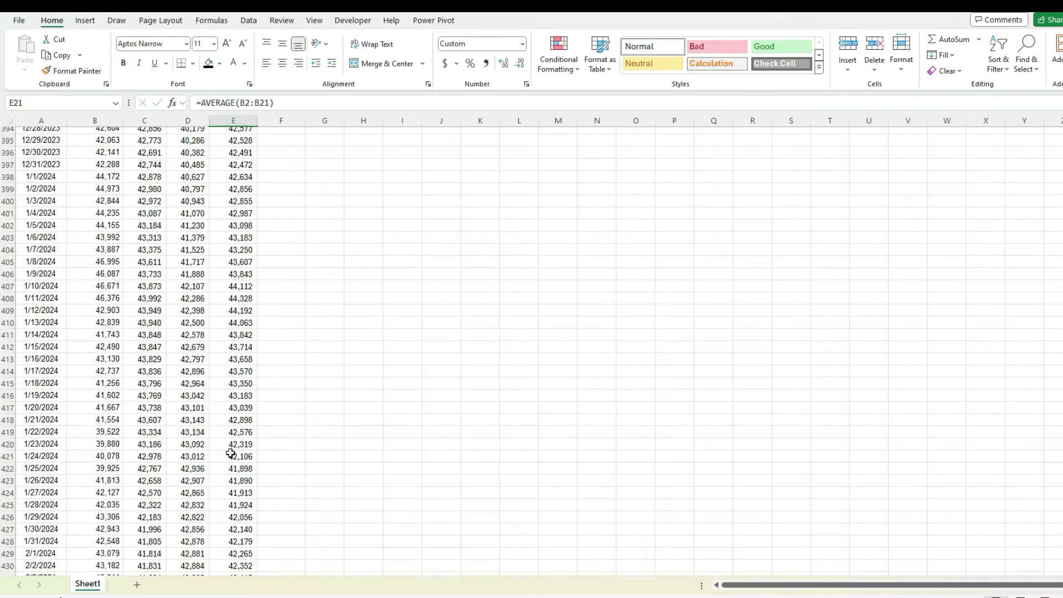
Copy D51's 50-day average formula into F51 as the 17,540 seed
key("ctrl+Up")
key("Right")
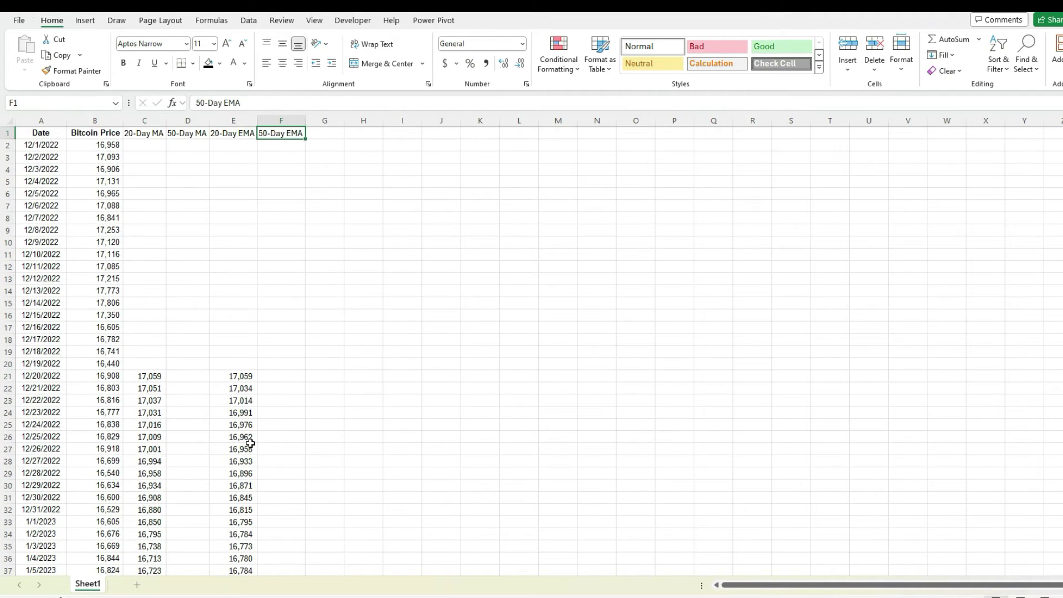
scroll(275, 421, "down", 7)
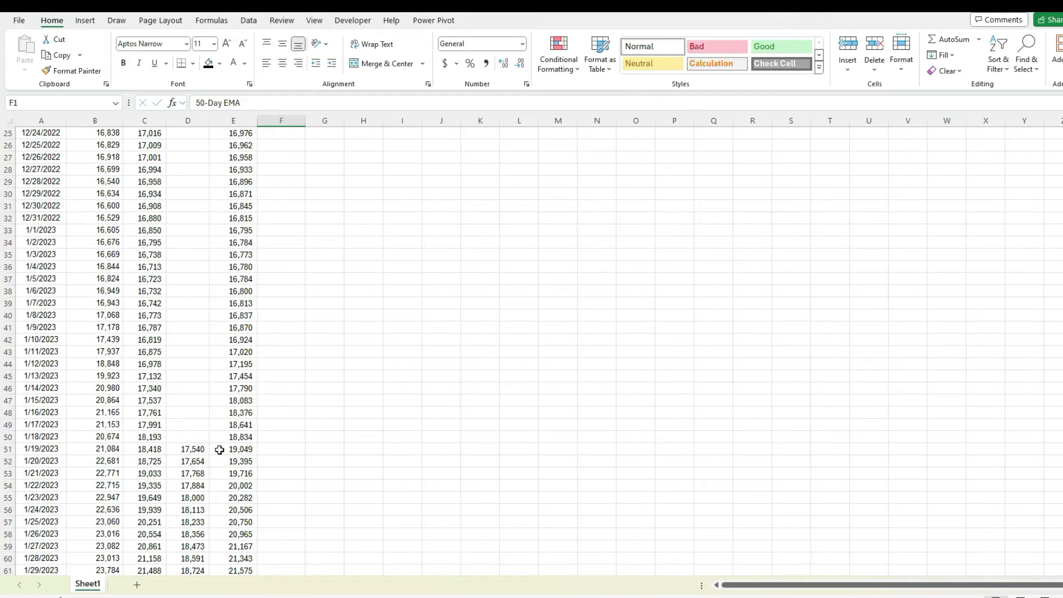
left_click(202, 448)
triple_click(288, 103)
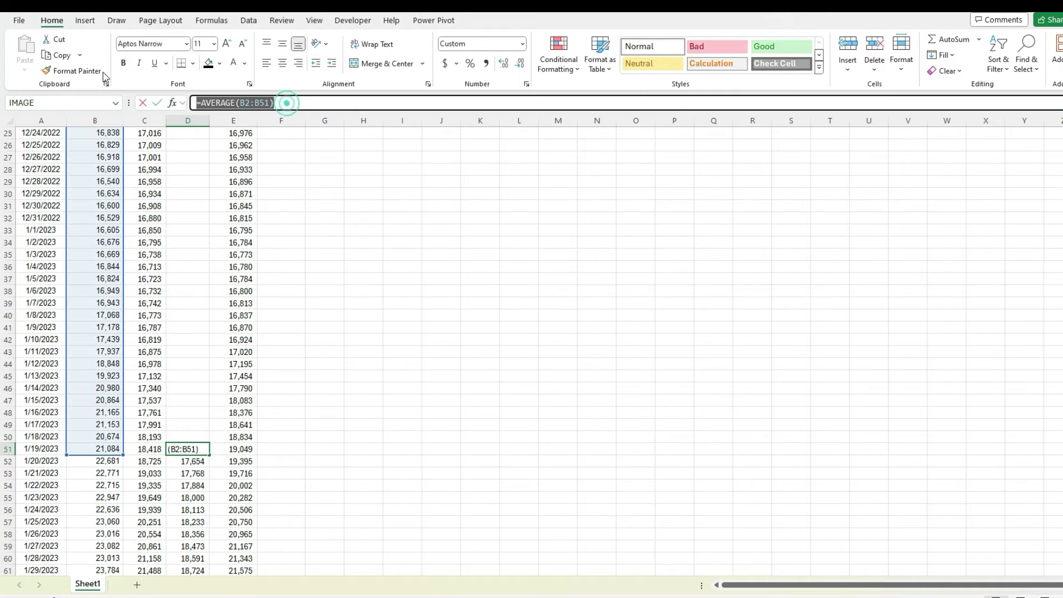
key("ctrl+c")
key("Escape")
left_click(287, 447)
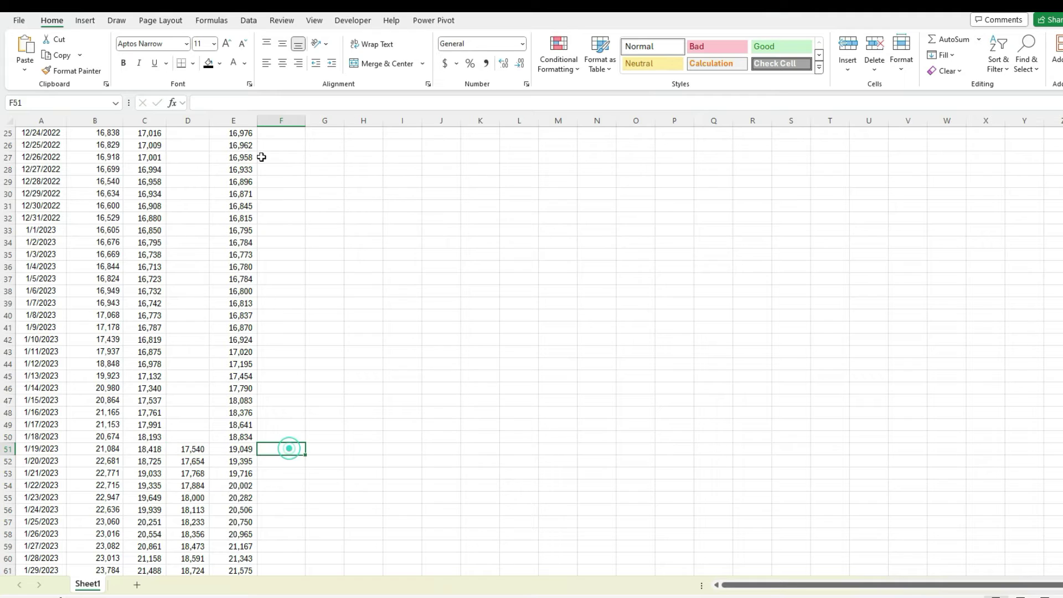
left_click(232, 104)
key("ctrl+v")
key("Return")
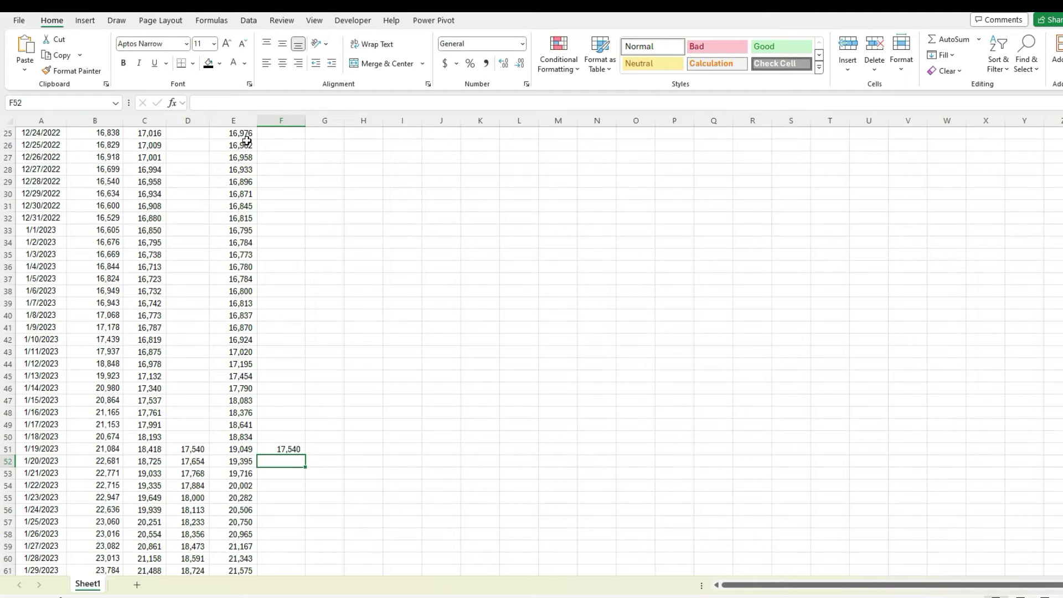
Copy the EMA formula into F52 with period 50, shown as a whole number 19,191
key("Left")
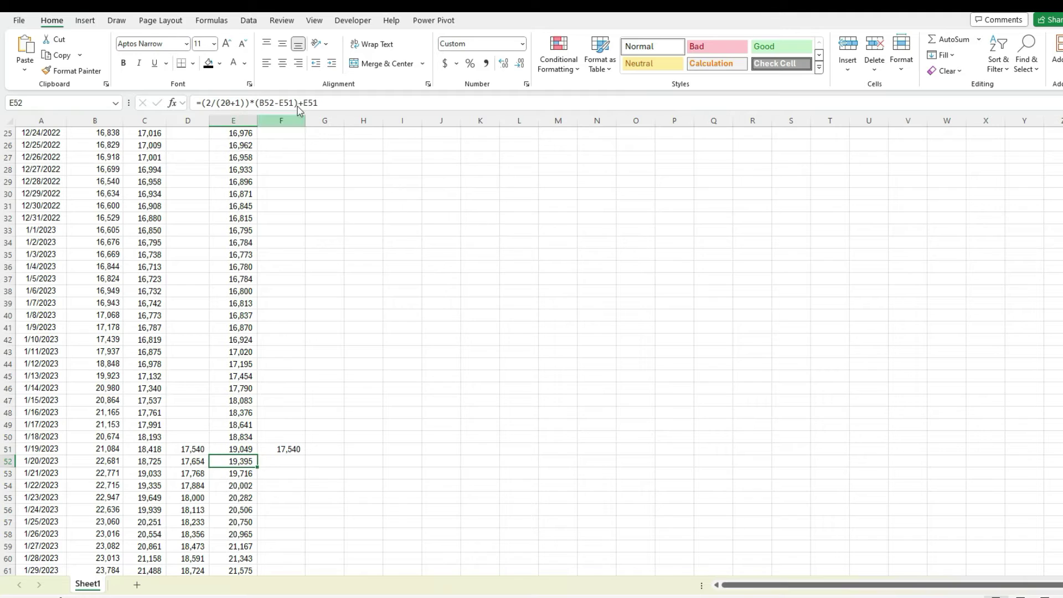
left_click(339, 102)
triple_click(340, 102)
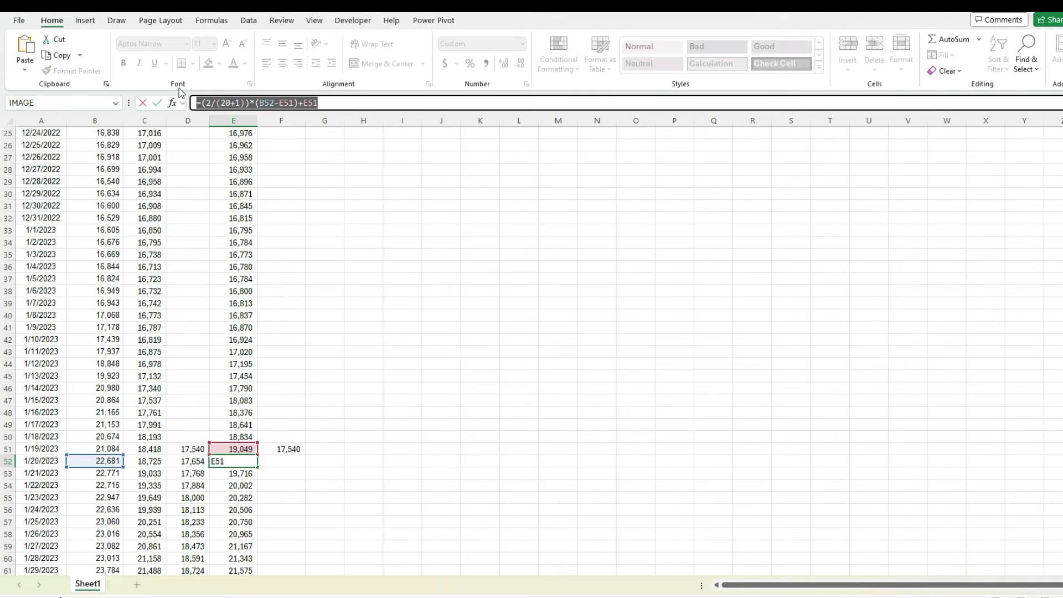
left_click(278, 465)
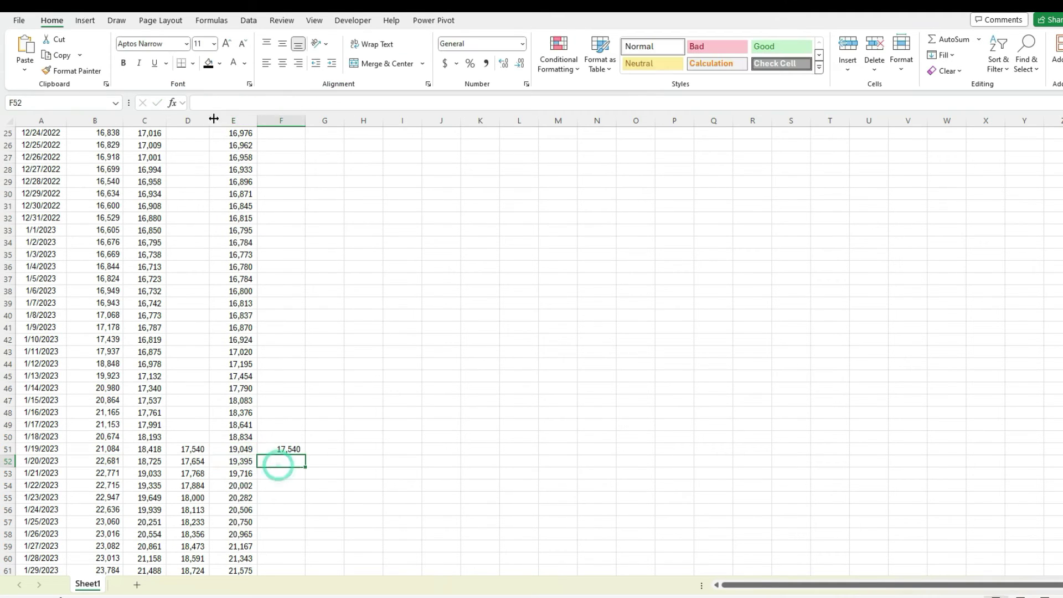
left_click(206, 101)
key("ctrl+v")
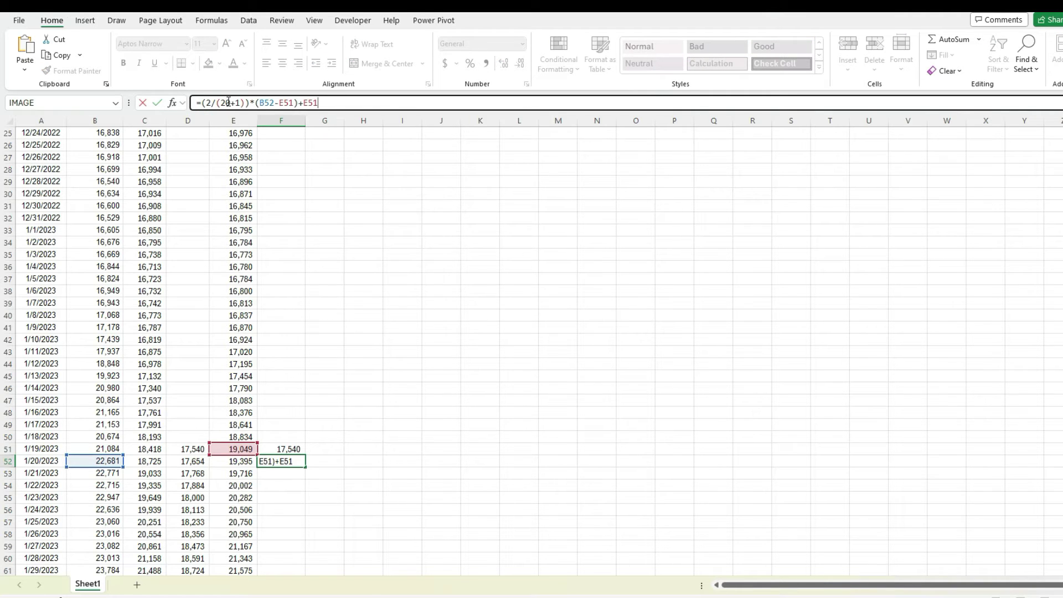
left_click(227, 102)
key("BackSpace")
type("5")
left_click(268, 103)
key("Return")
left_click(282, 461)
left_click(520, 63)
left_click(519, 63)
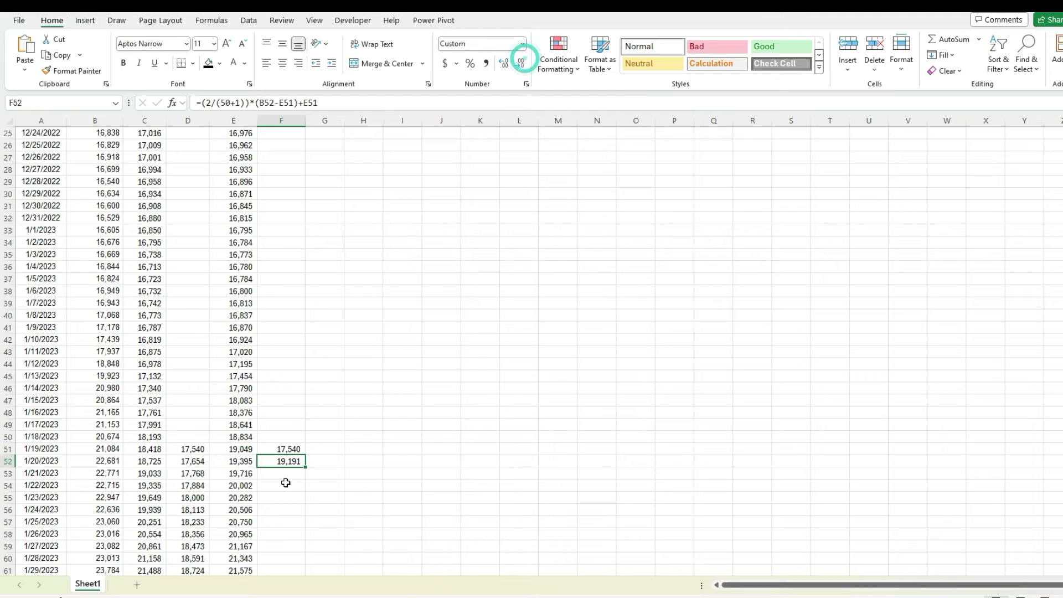
Fill the 50-Day EMA formula down column F, ending at 52,320 on 2/29/2024
double_click(305, 467)
left_click(280, 464)
key("ctrl+Down")
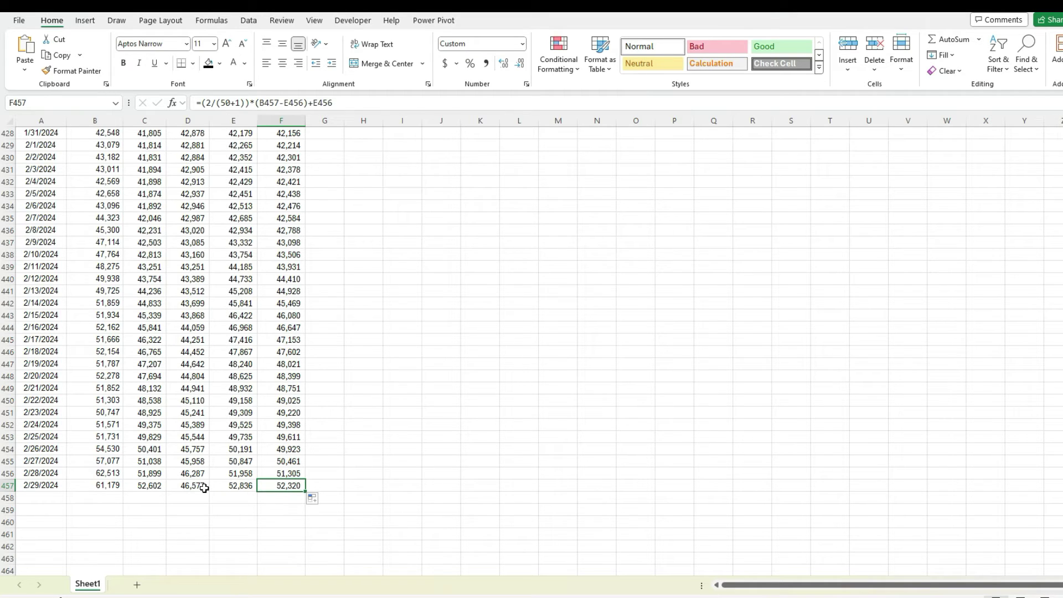
left_click(90, 484)
key("ctrl+Up")
key("Down")
key("Left")
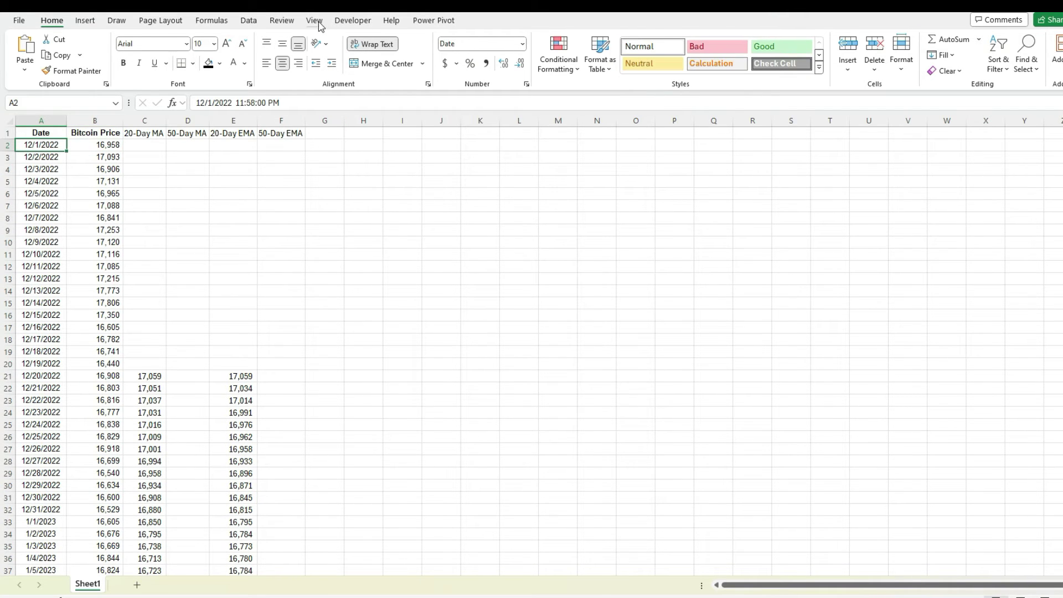
Freeze the top row of the sheet
left_click(316, 22)
left_click(639, 66)
left_click(667, 88)
Inspect the MA and EMA formulas in D457, F457, C457 and E457
left_click(64, 240)
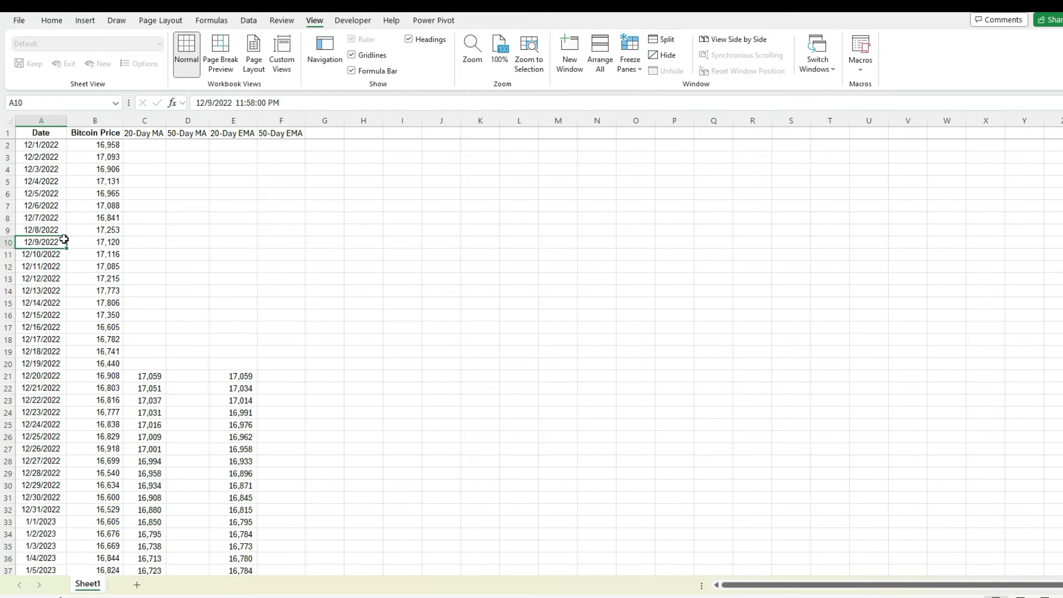
key("ctrl+Down")
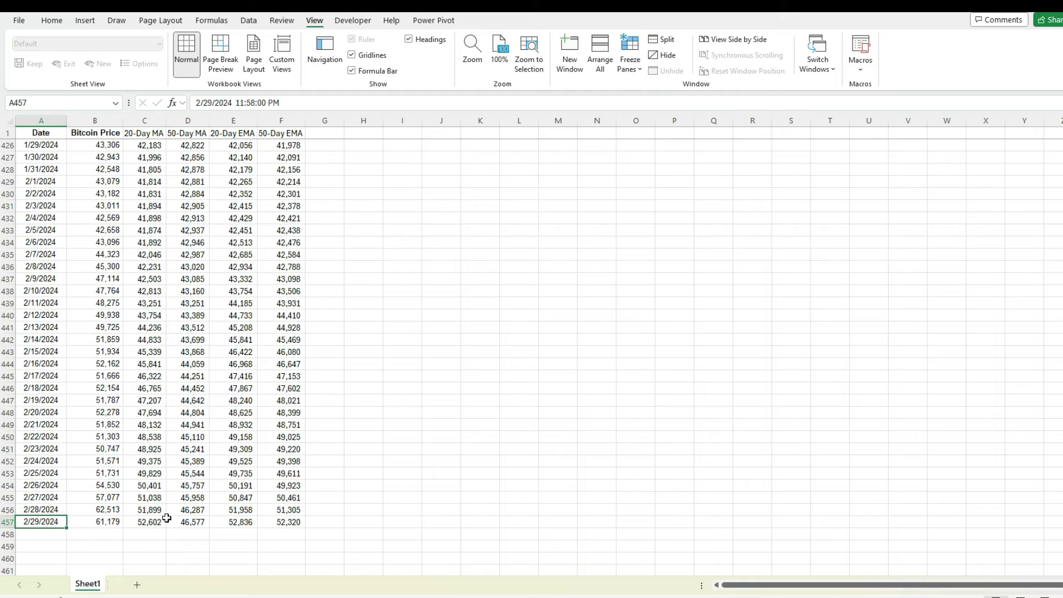
left_click(187, 521)
left_click(290, 521)
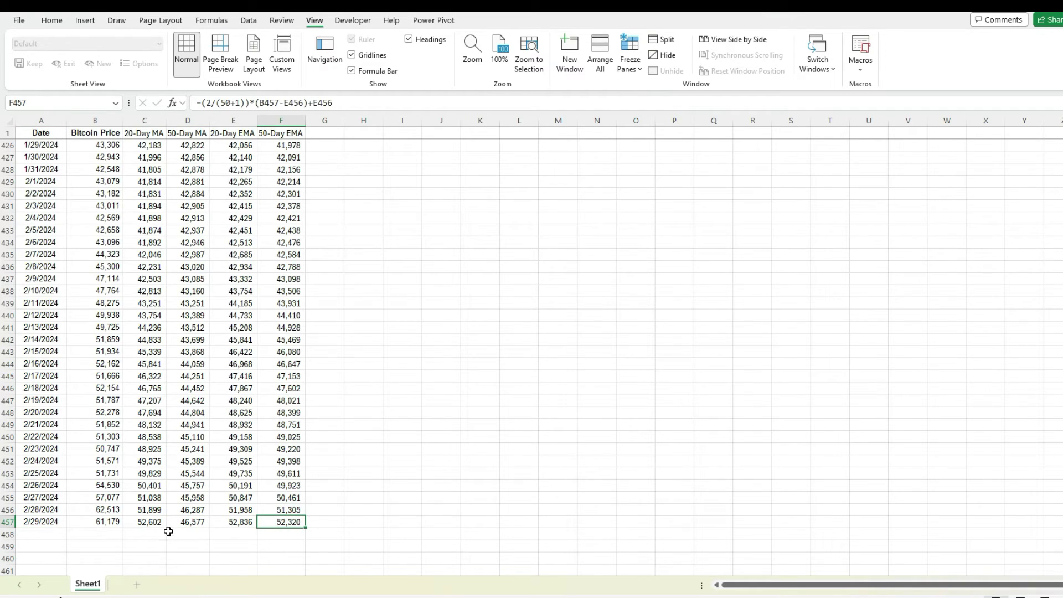
left_click(154, 522)
left_click(233, 522)
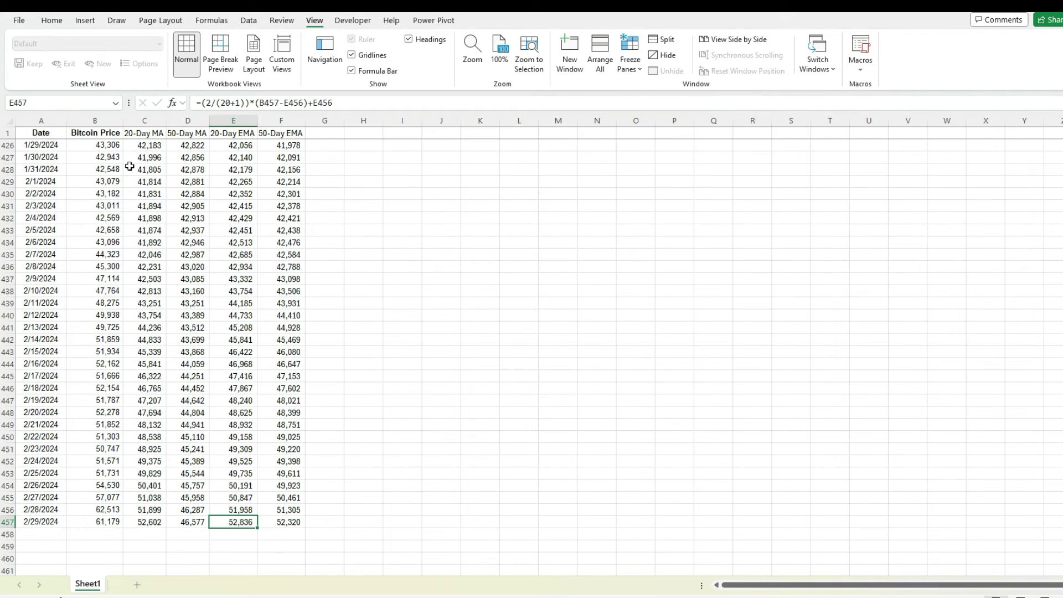
Insert a Line with Markers chart of Bitcoin Price and the four moving averages
left_click(85, 25)
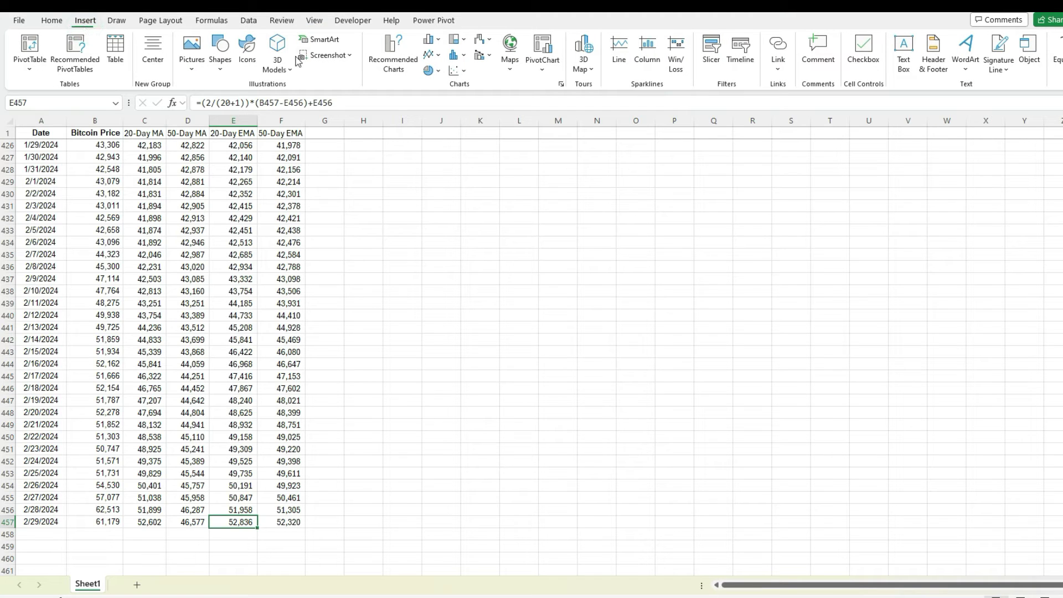
left_click(431, 56)
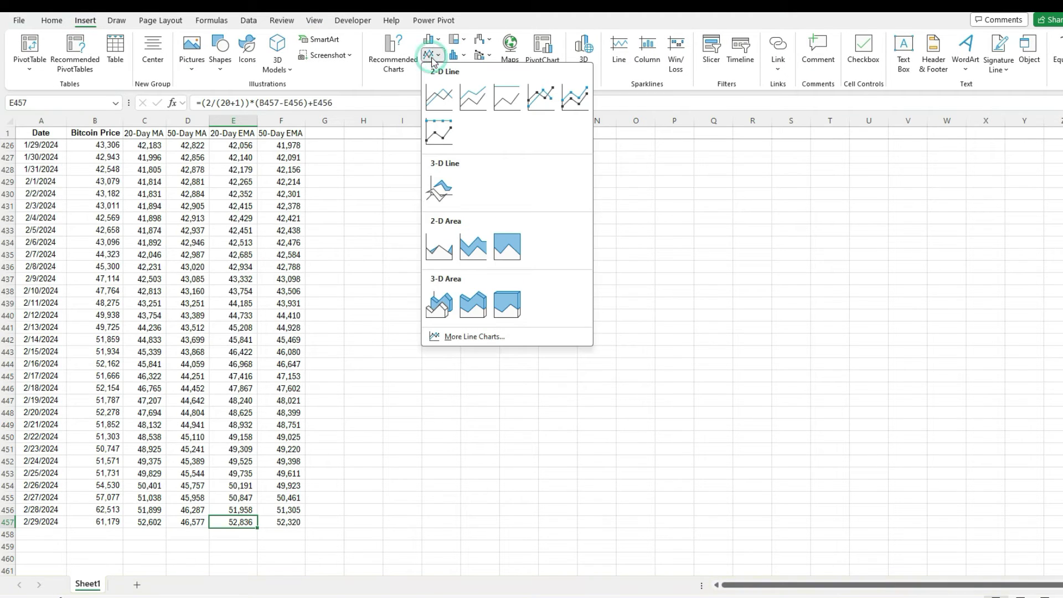
left_click(541, 98)
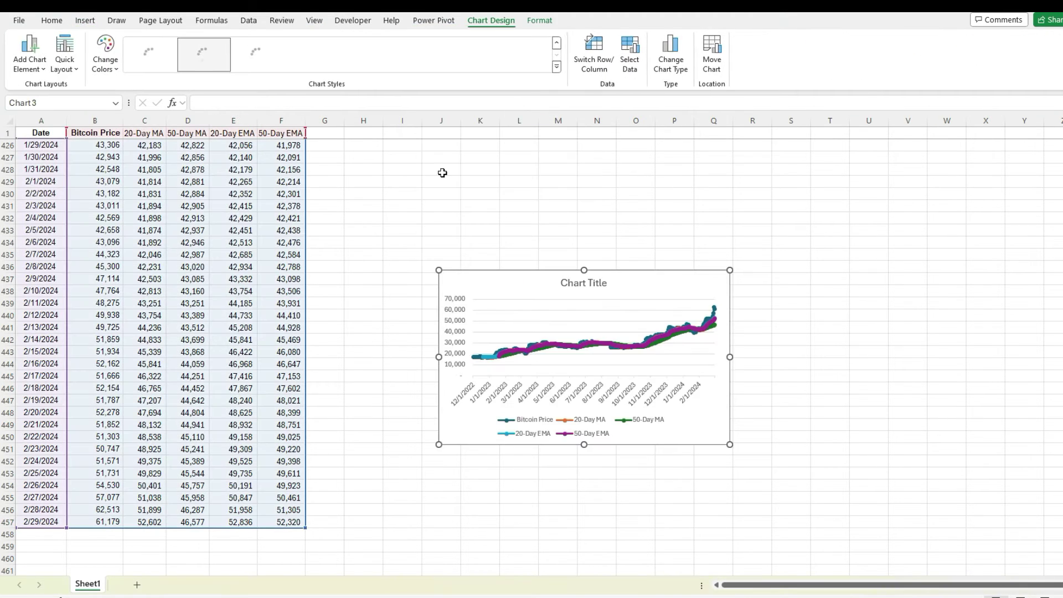
right_click(508, 284)
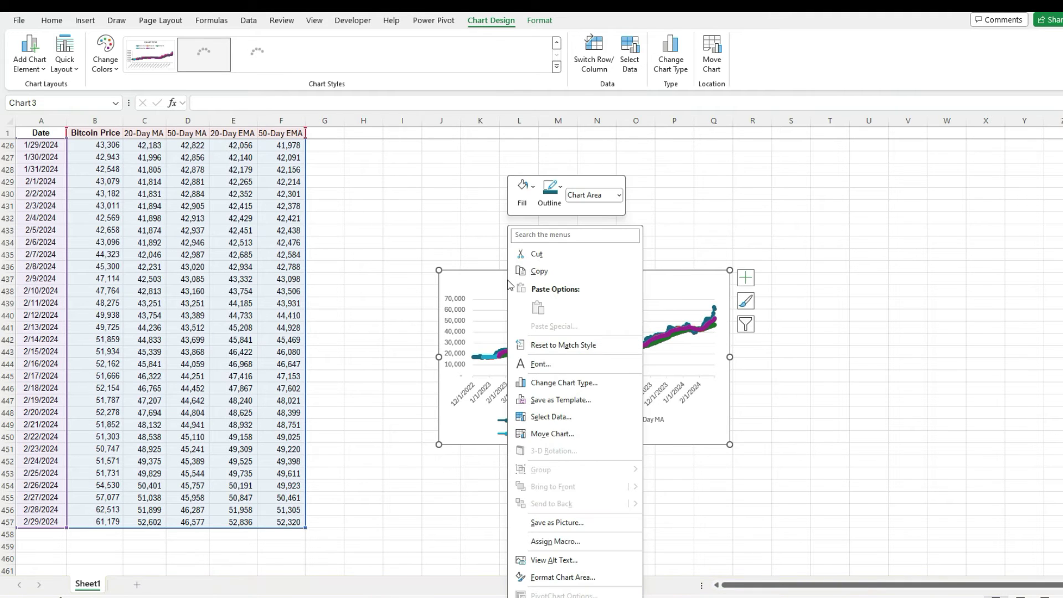
Change the chart data range to =Sheet1!$A$400:$F$457 so it starts at 1/3/2024
left_click(545, 420)
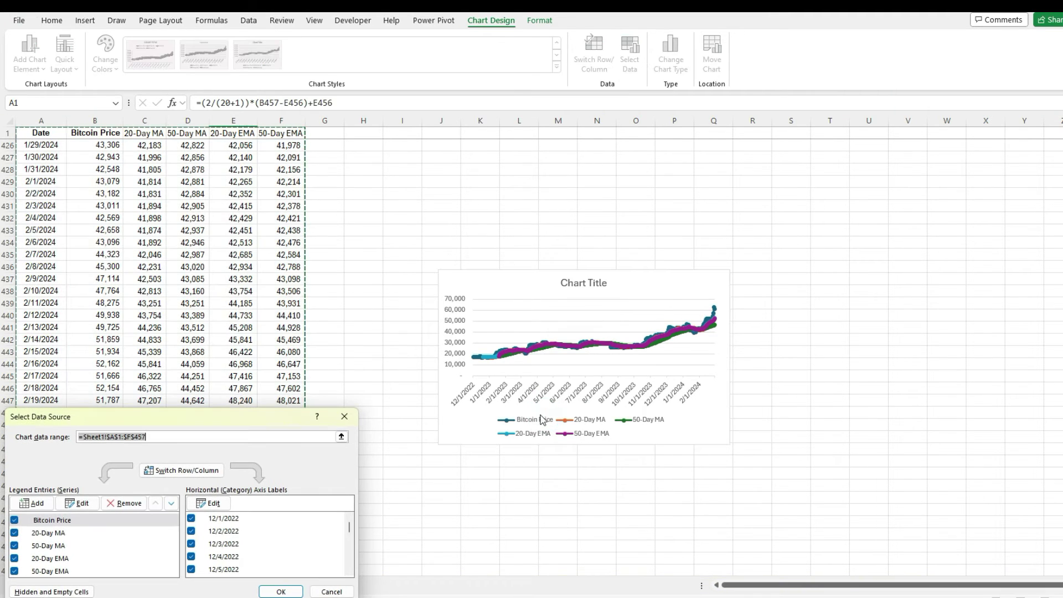
left_click(15, 520)
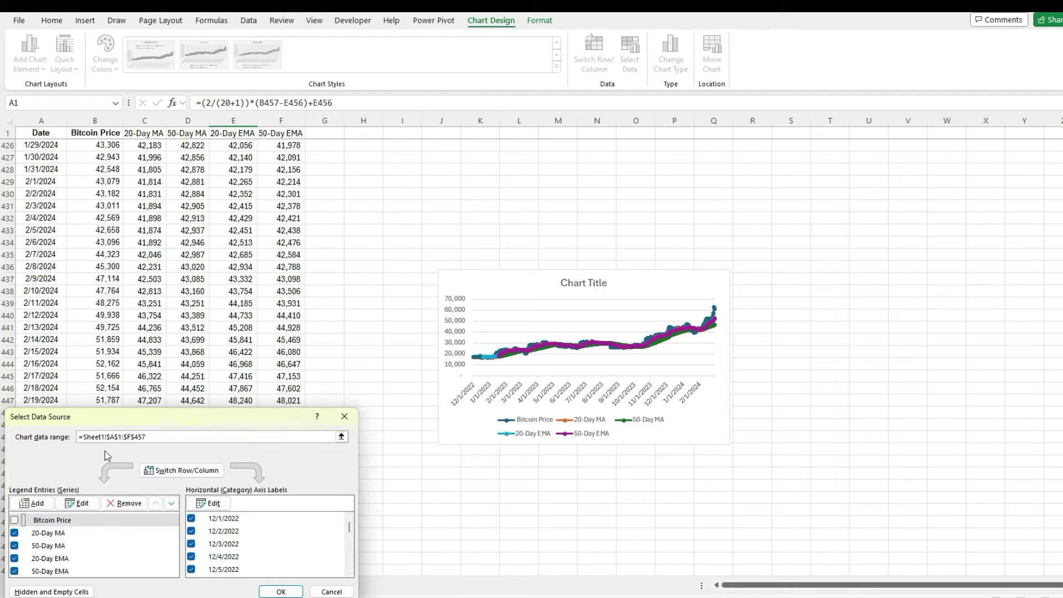
left_click_drag(120, 436, 125, 437)
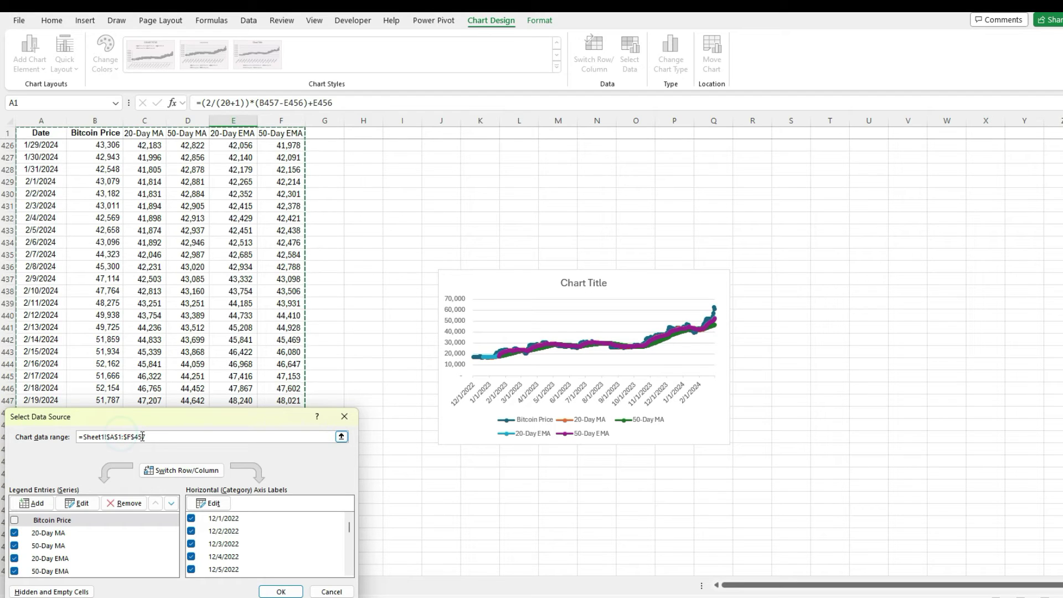
key("Delete")
type("400")
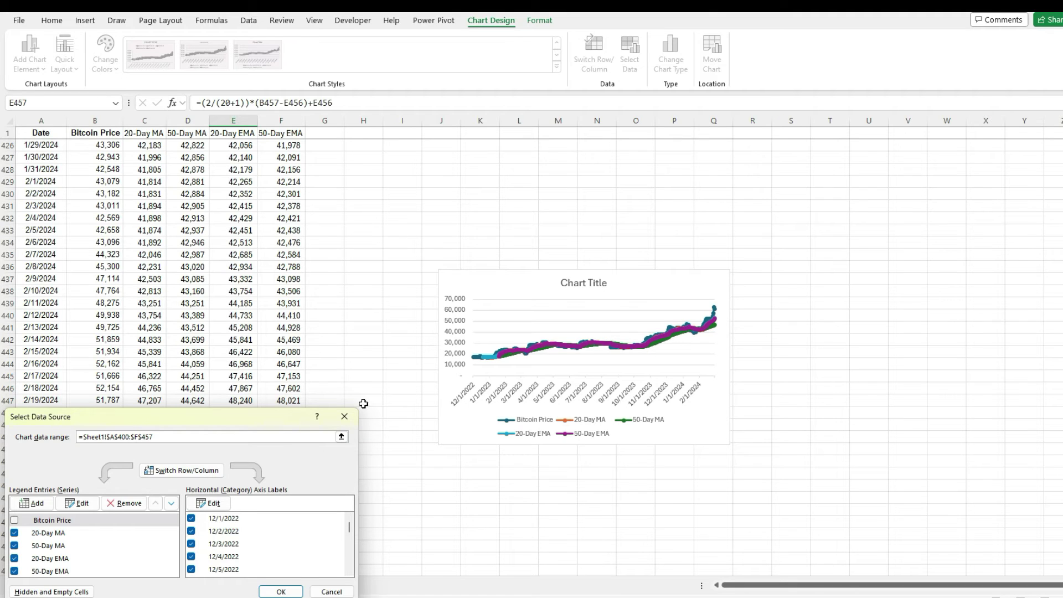
left_click(143, 474)
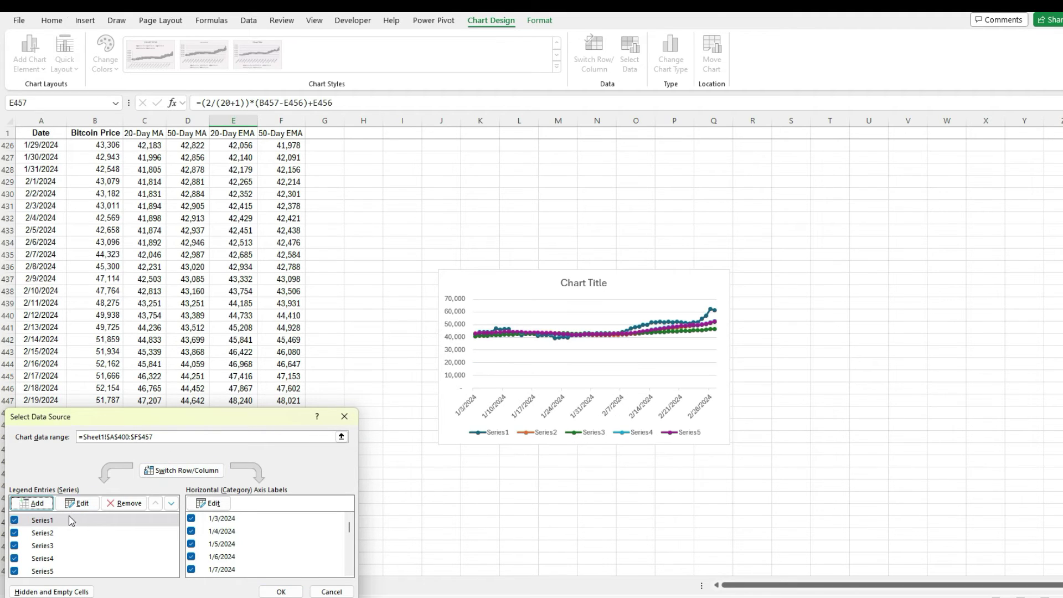
Name the first three series from header cells B1, C1 and D1 (Bitcoin Price, 20-Day MA, 50-Day MA)
left_click(62, 520)
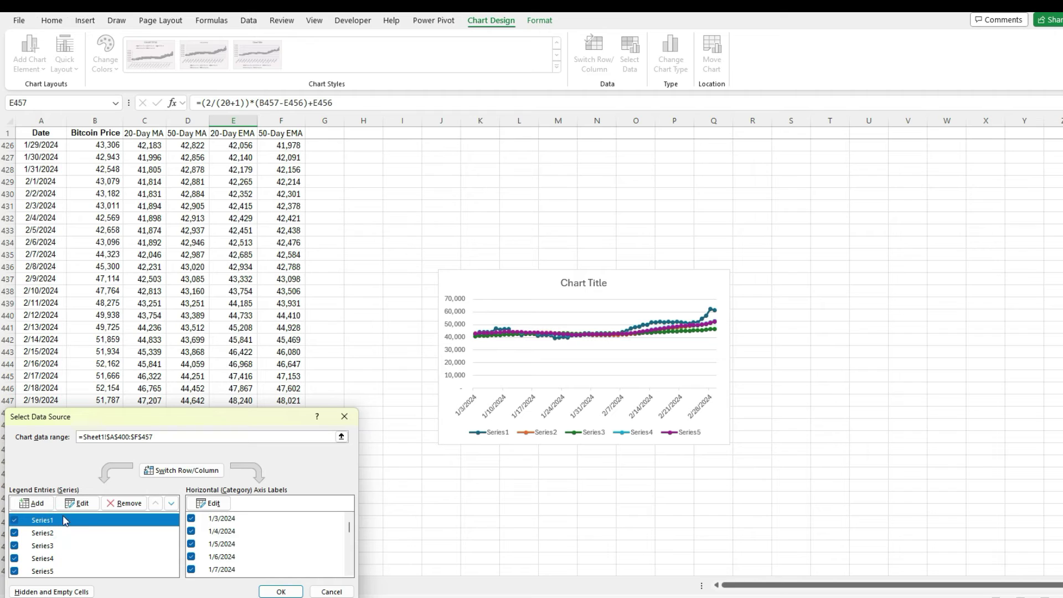
left_click(71, 504)
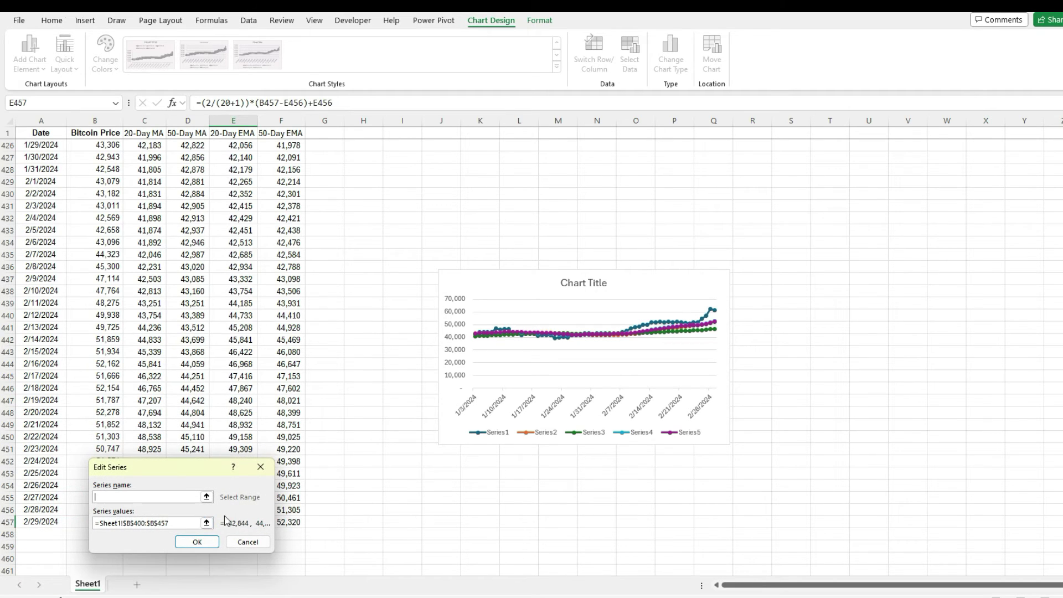
left_click(206, 496)
left_click(107, 132)
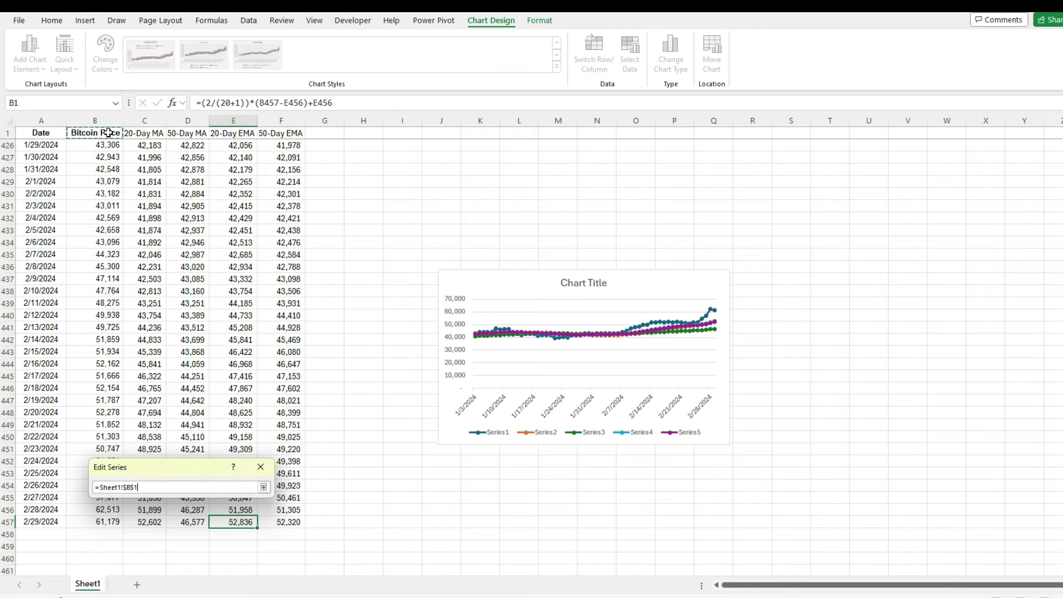
left_click(198, 540)
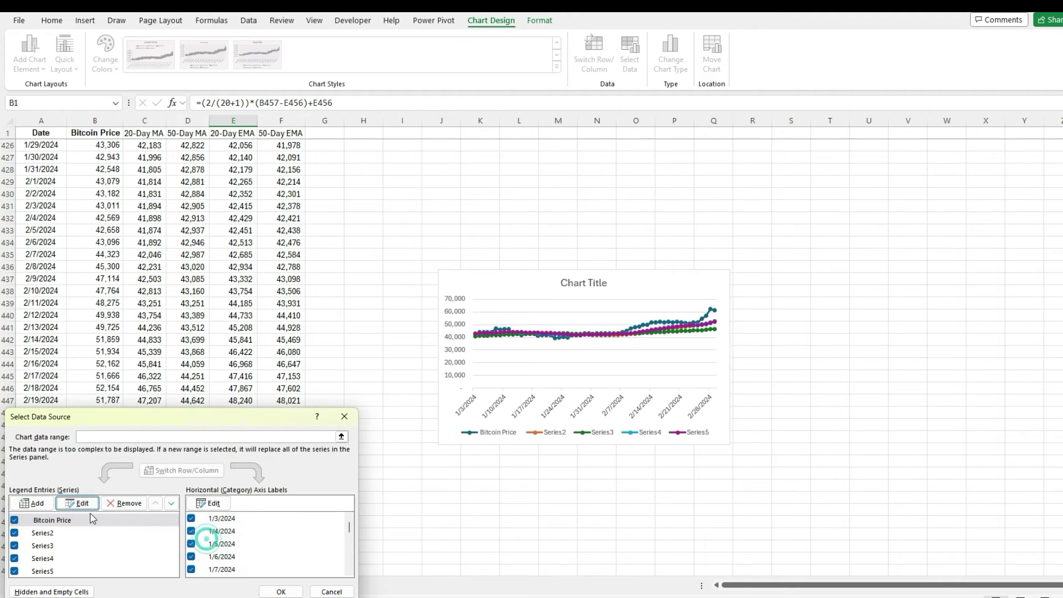
left_click(83, 532)
left_click(78, 502)
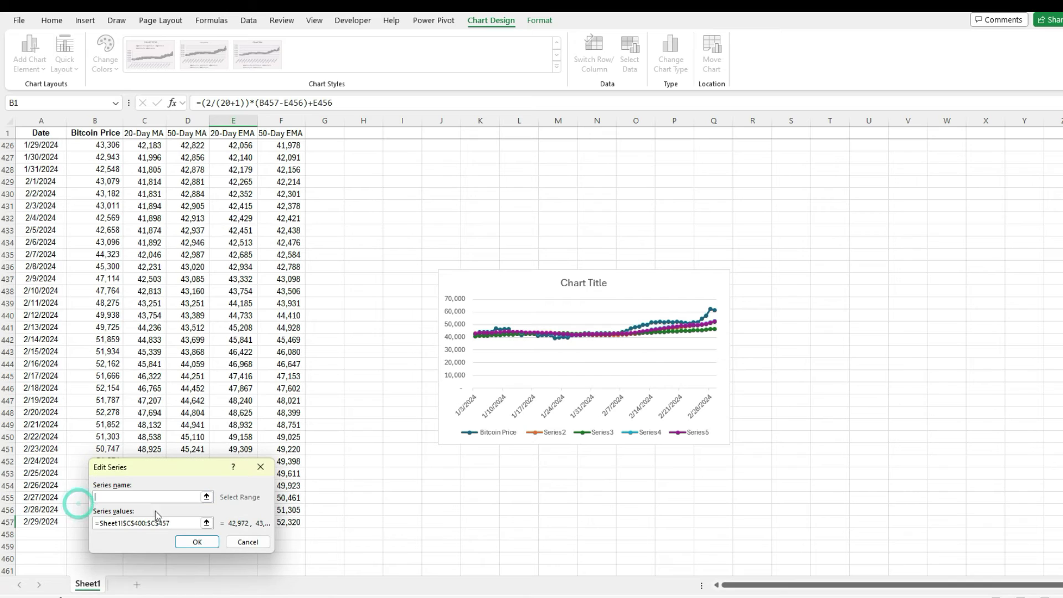
left_click(206, 496)
left_click(144, 133)
left_click(209, 544)
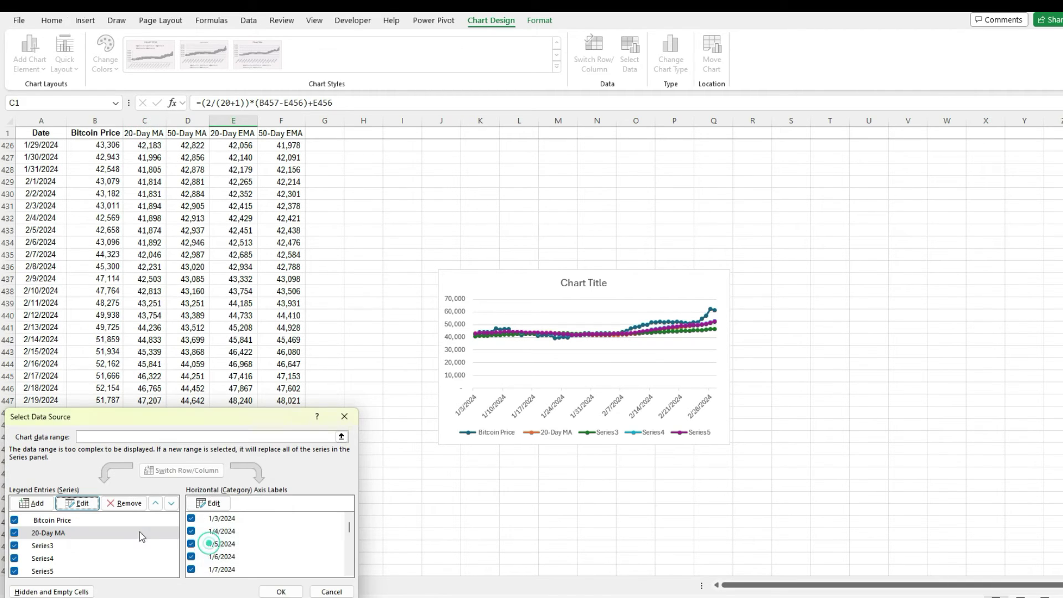
left_click(61, 545)
left_click(74, 507)
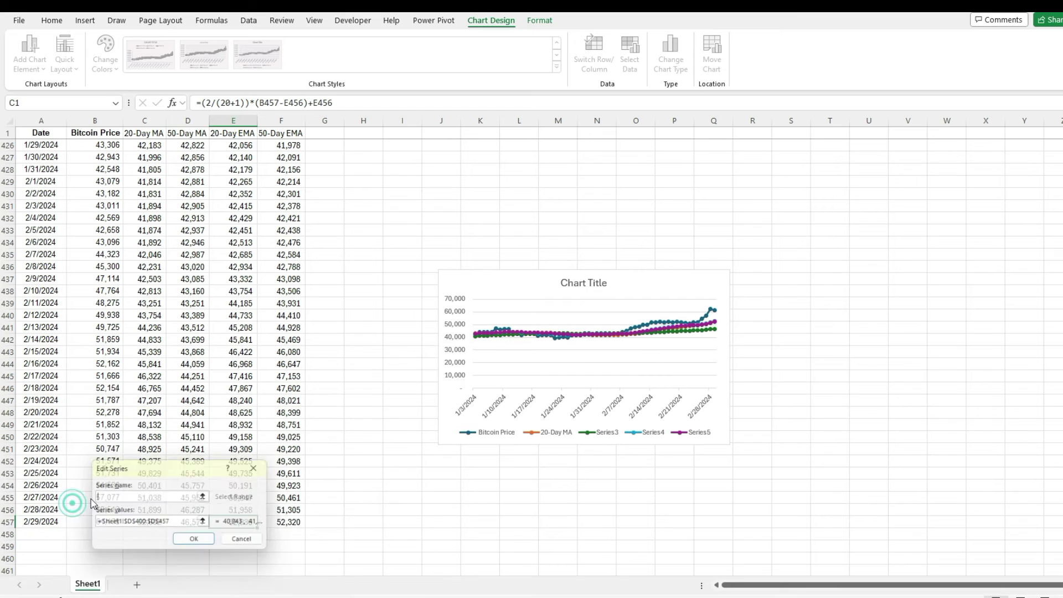
left_click(206, 496)
left_click(182, 131)
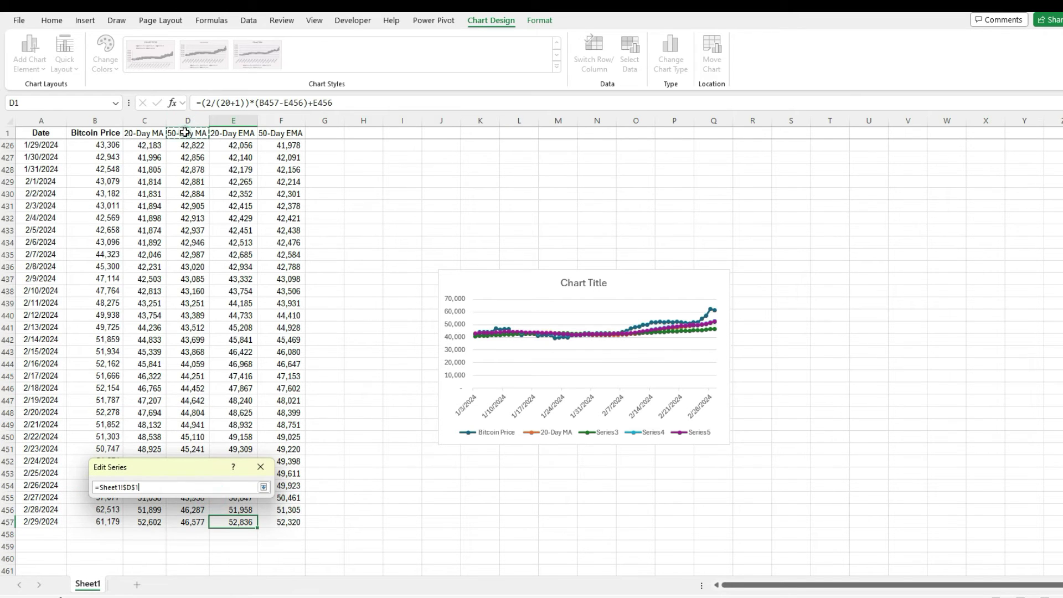
left_click(198, 545)
Name Series4 and Series5 from E1 and F1 (20-Day EMA, 50-Day EMA) and apply the changes
left_click(110, 557)
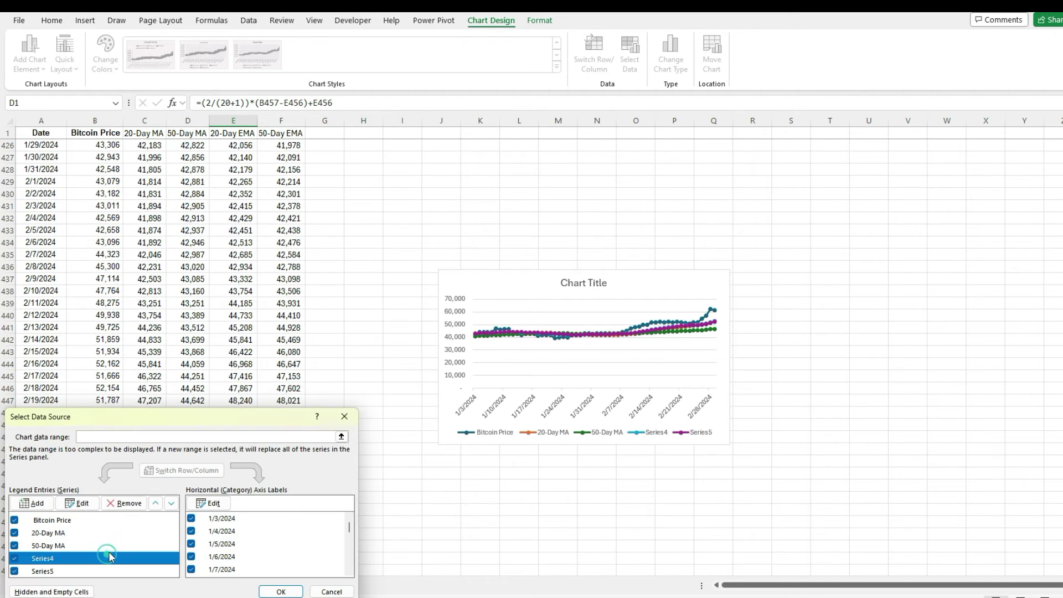
left_click(78, 503)
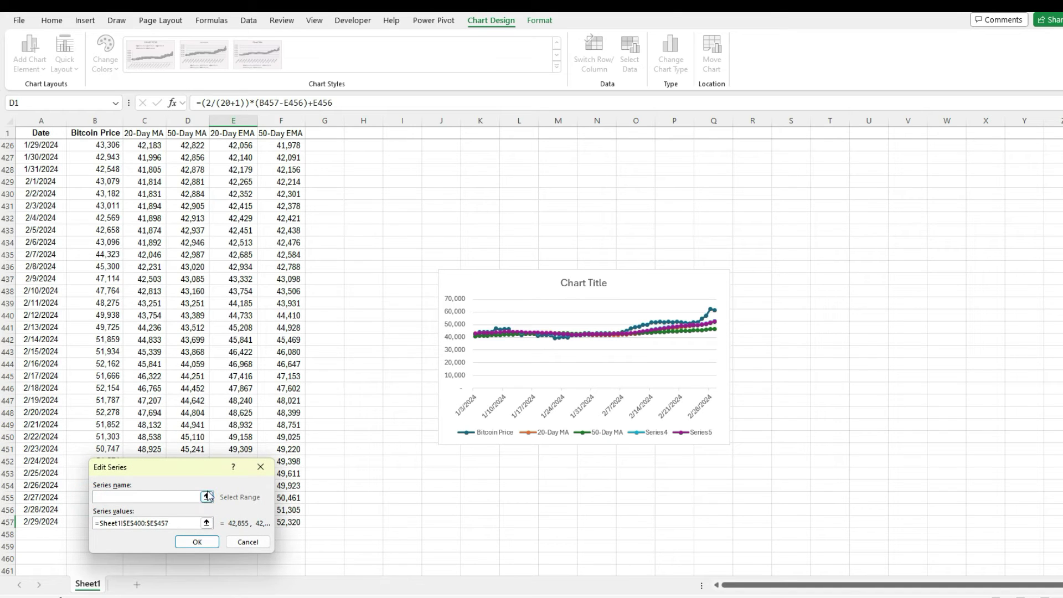
left_click(207, 496)
left_click(233, 132)
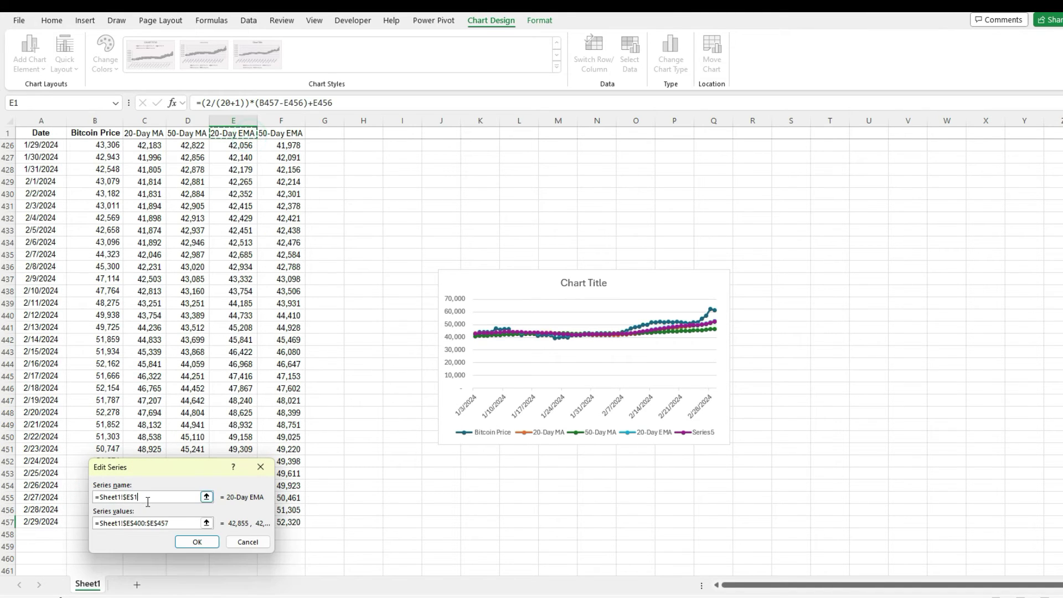
left_click(197, 543)
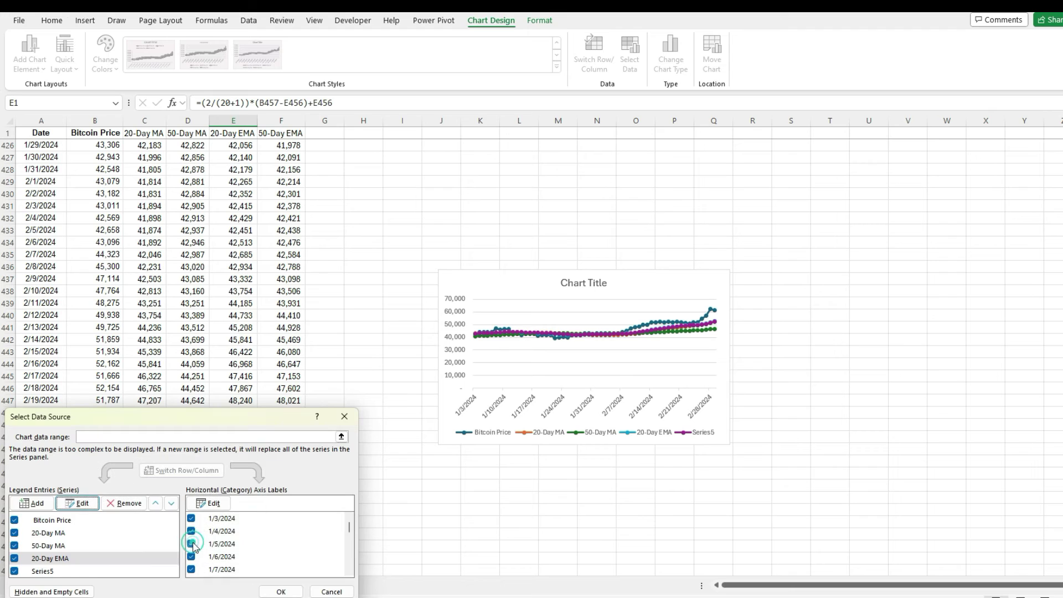
left_click(84, 572)
left_click(77, 503)
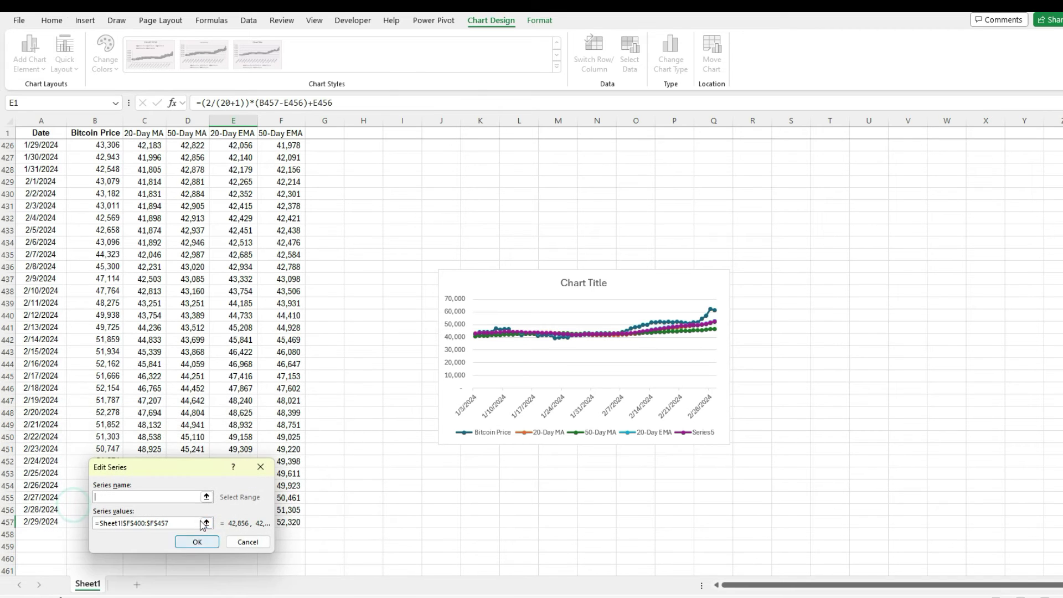
left_click(288, 137)
key("Return")
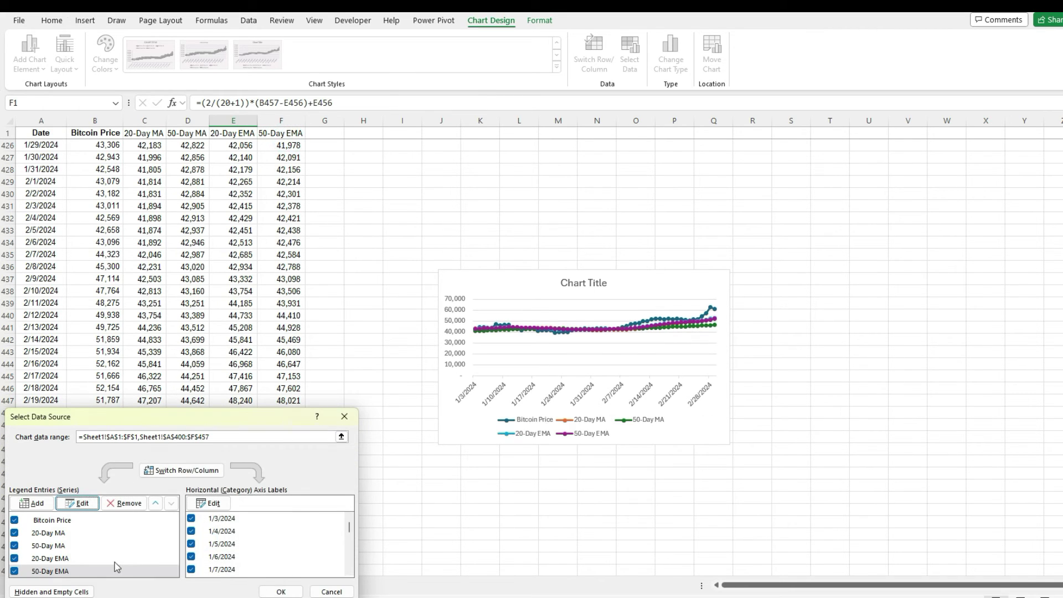
left_click(282, 590)
left_click(281, 591)
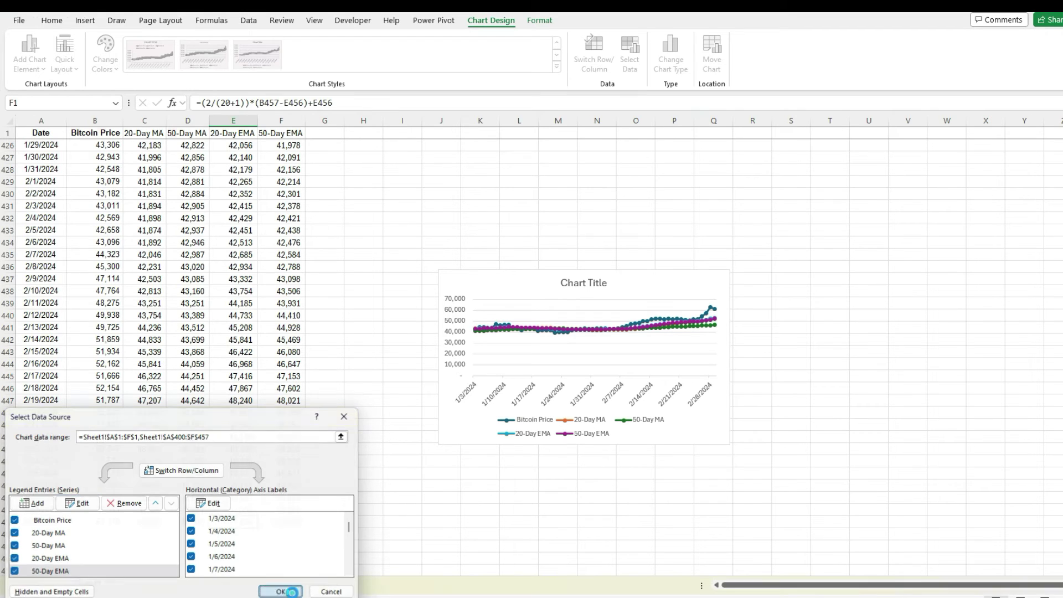
Move and enlarge the chart, then set the vertical axis minimum to 40000 and maximum to 65000
left_click_drag(446, 388, 402, 287)
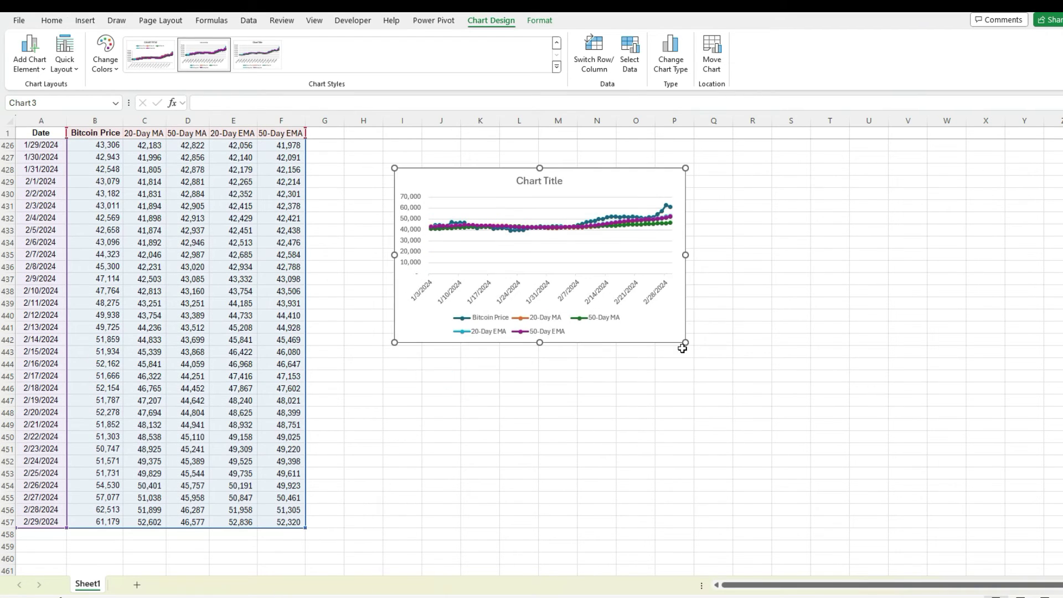
left_click_drag(685, 343, 849, 512)
left_click(418, 277)
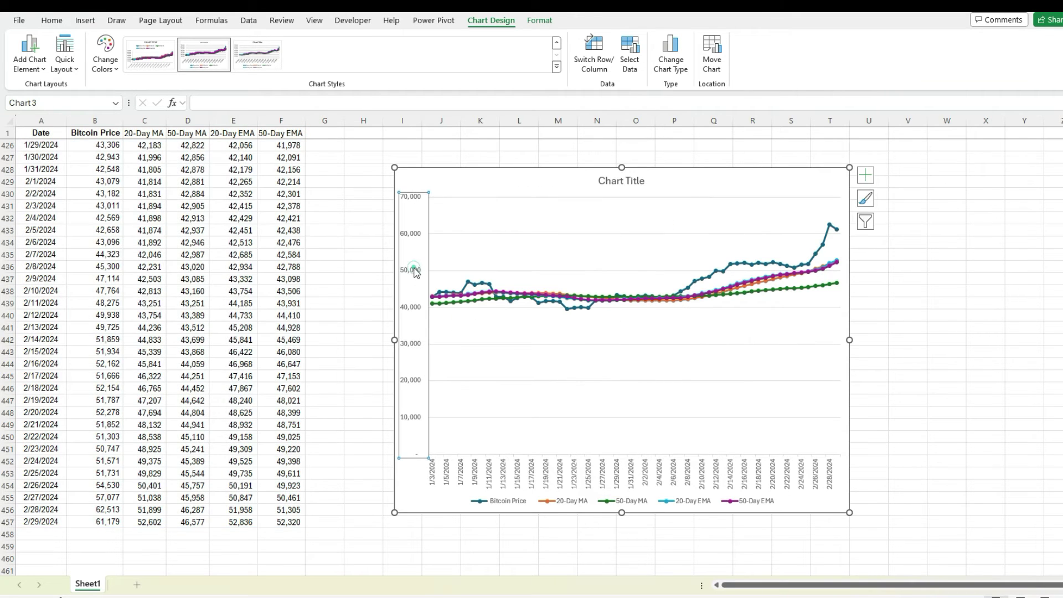
right_click(415, 274)
left_click(465, 419)
left_click(1019, 254)
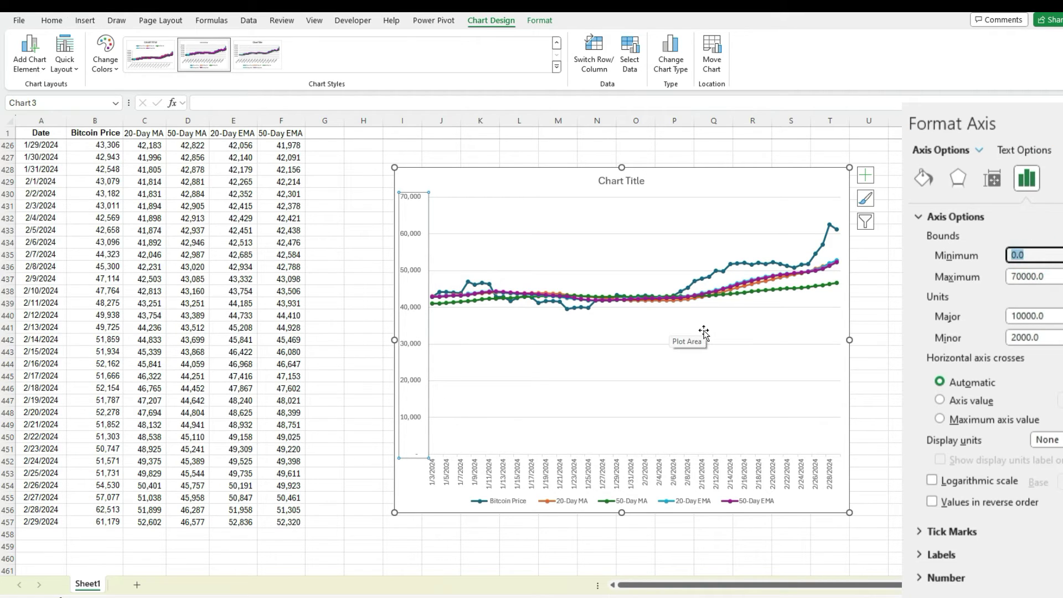
type("40000")
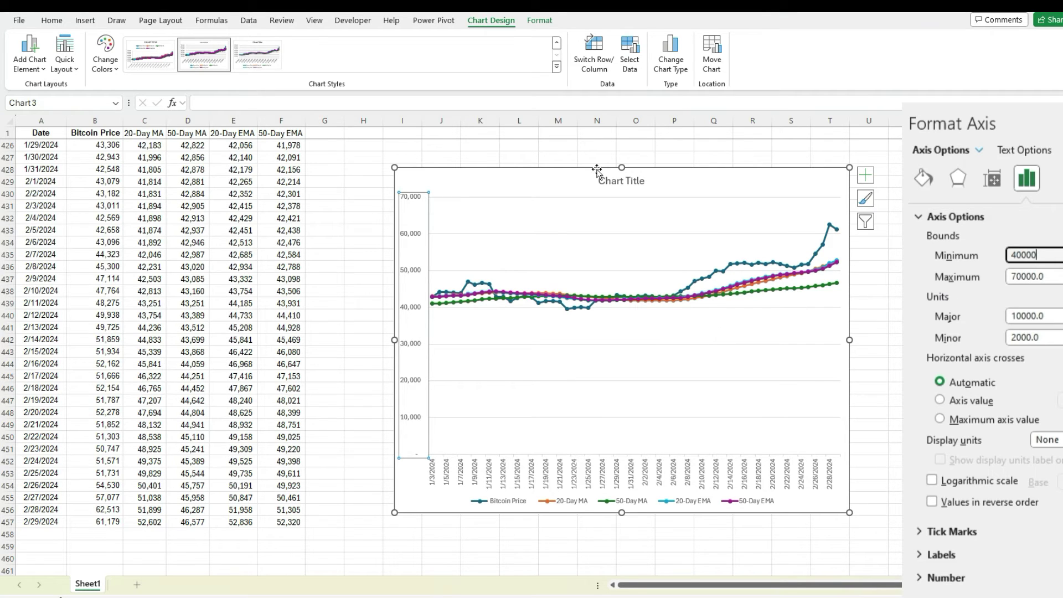
double_click(1058, 276)
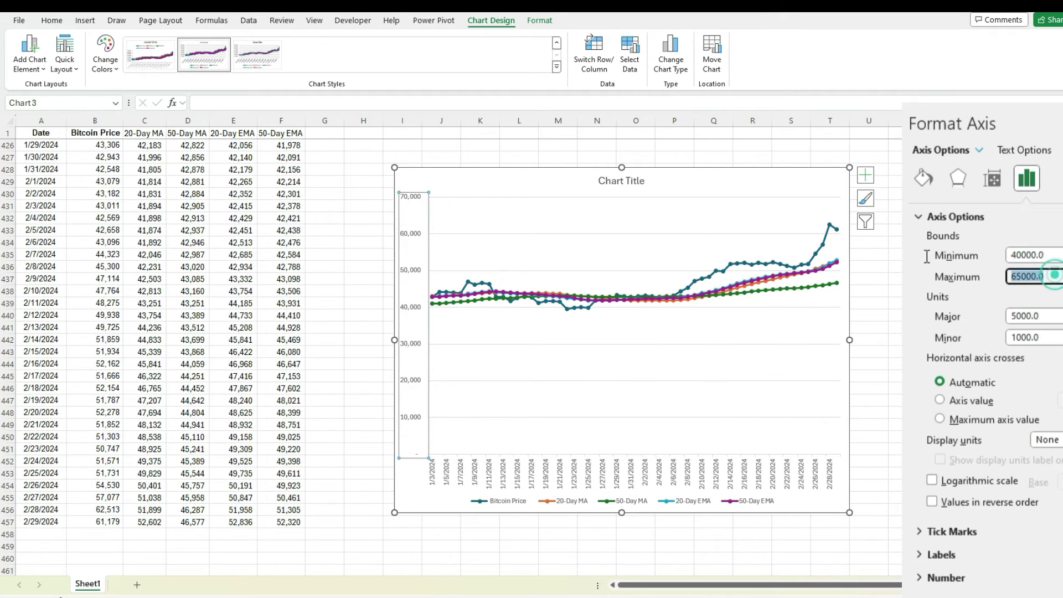
type("6500")
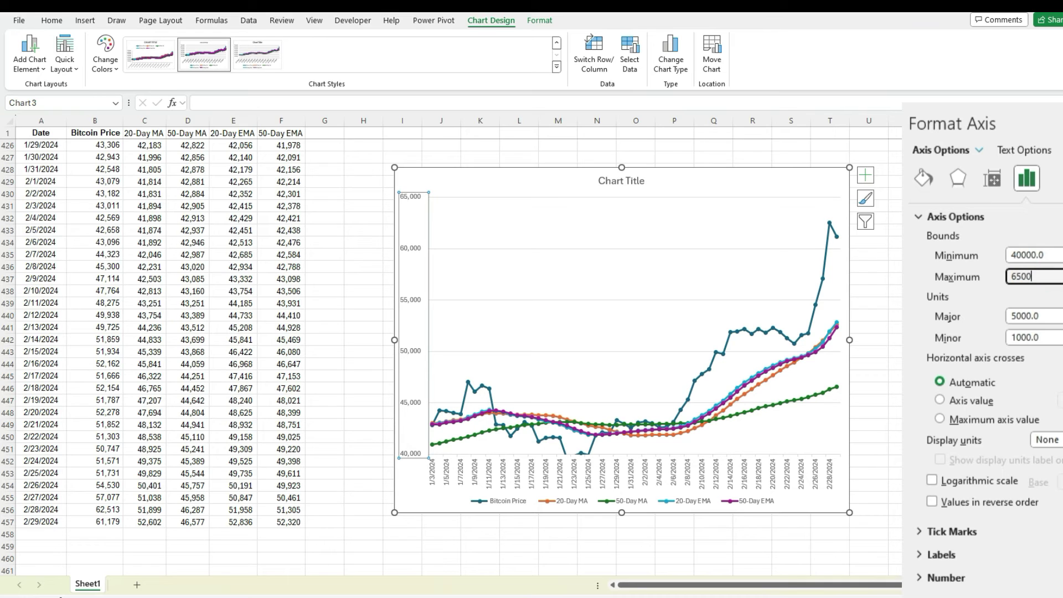
type("0")
key("Return")
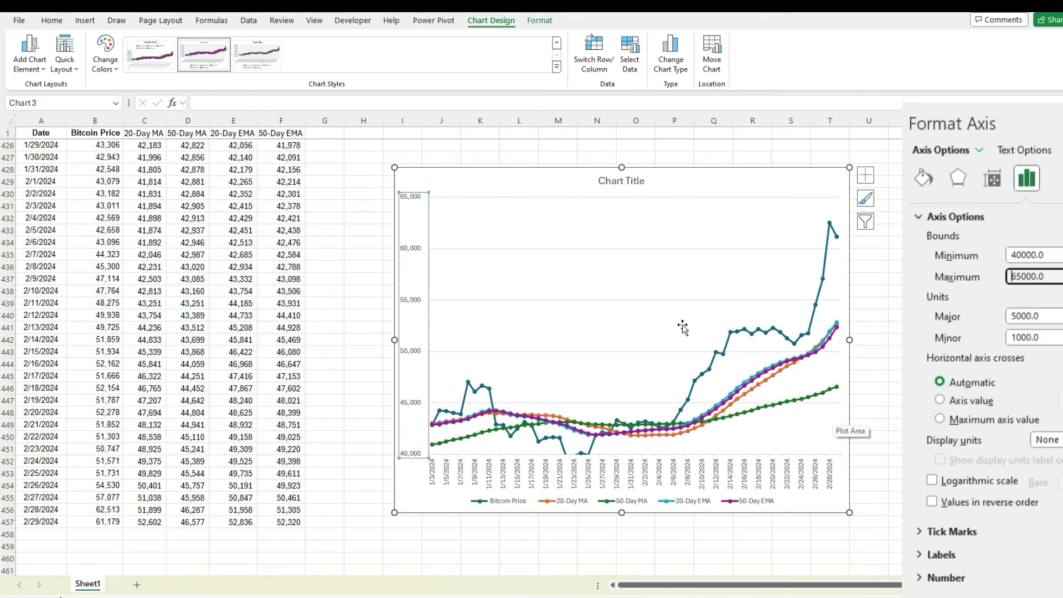
Uncheck Bitcoin Price, 20-Day EMA and 50-Day EMA in Select Data, leaving the 20-Day and 50-Day MA lines
right_click(604, 270)
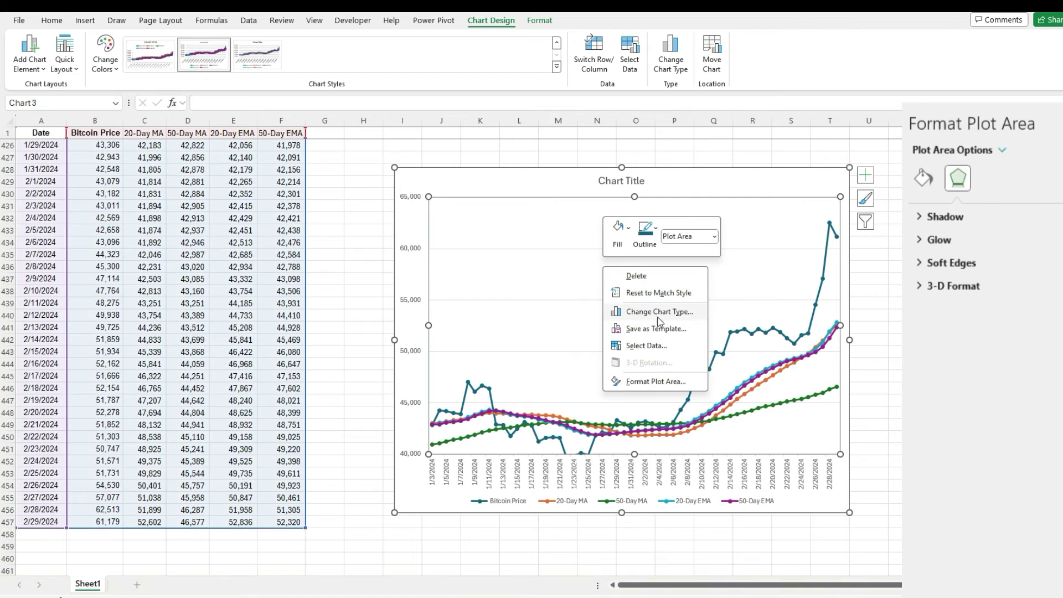
left_click(667, 346)
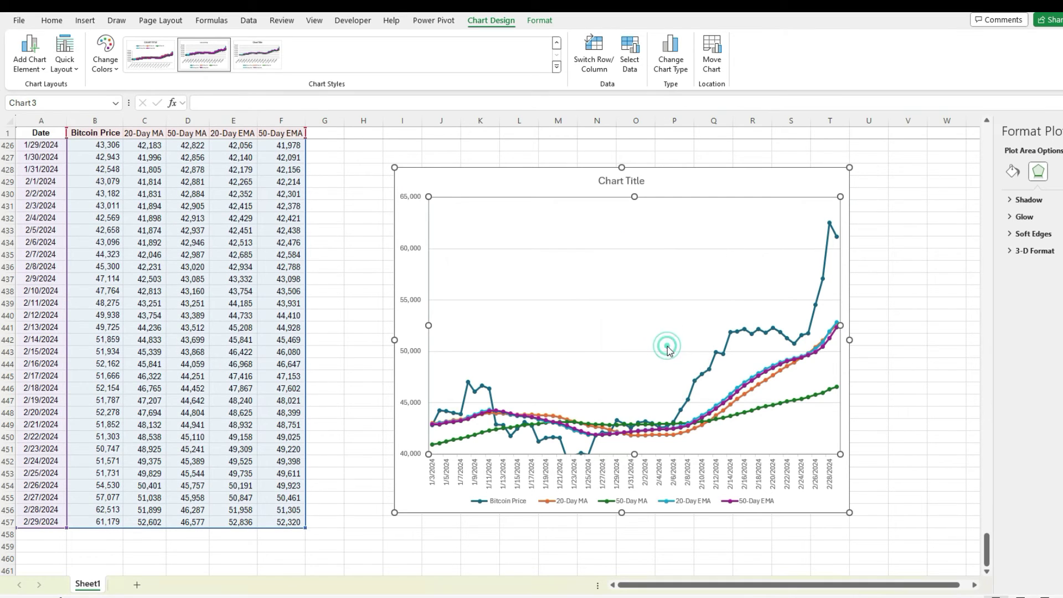
left_click(15, 521)
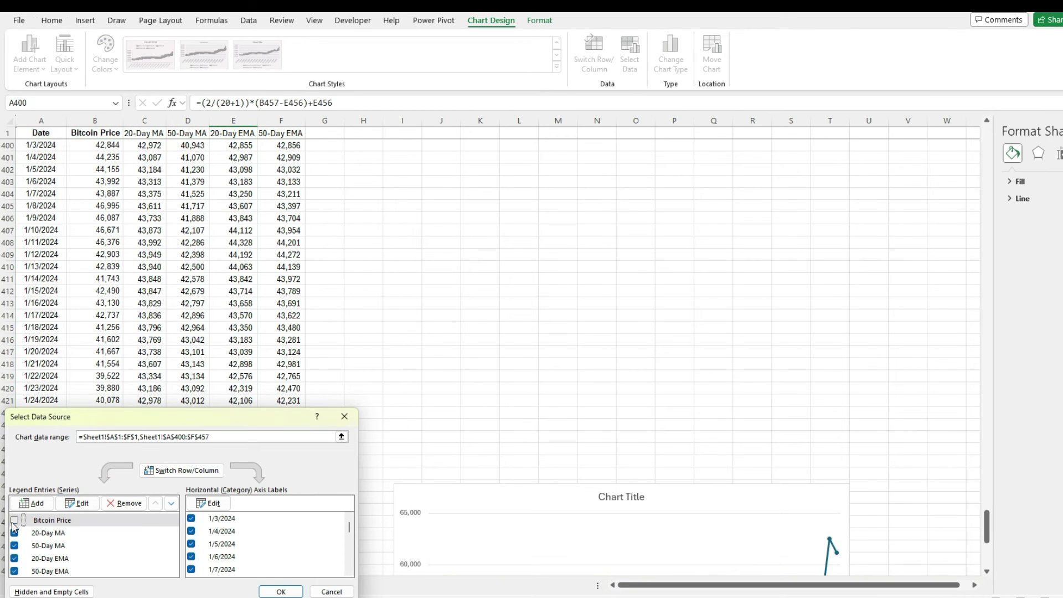
left_click(14, 557)
left_click(17, 575)
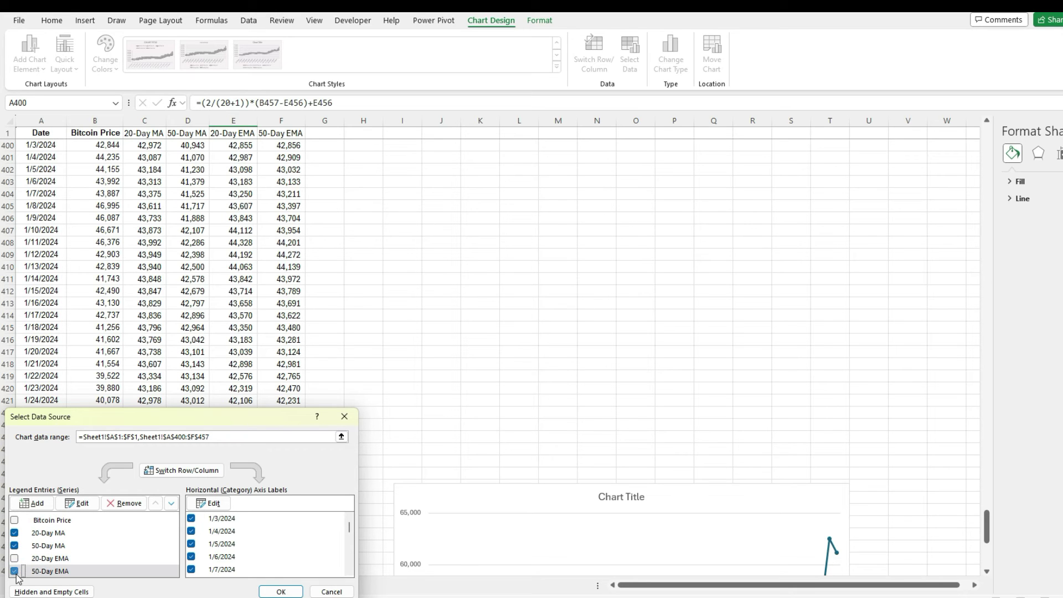
left_click(280, 591)
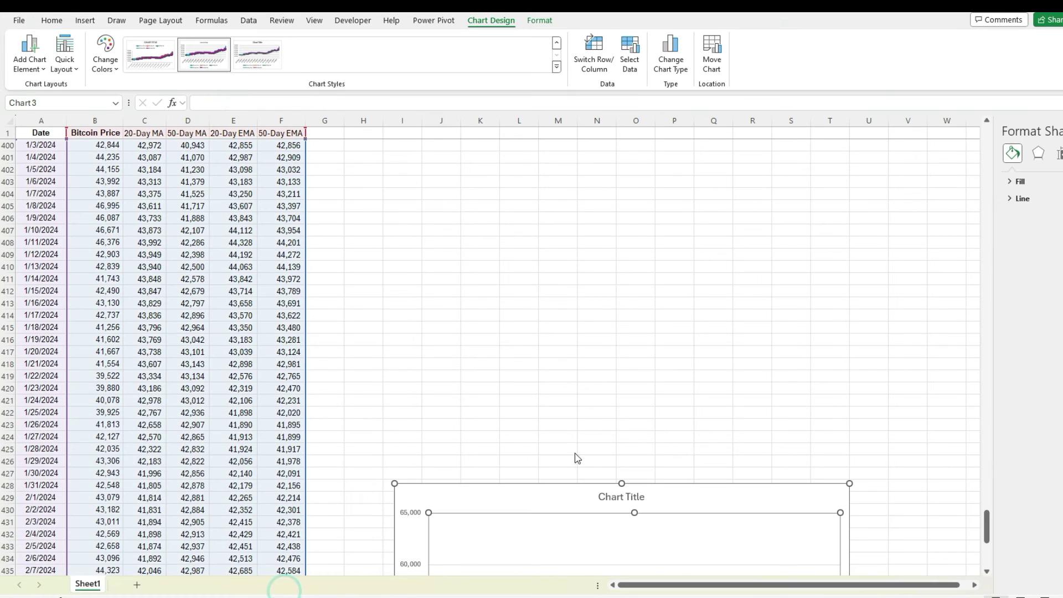
scroll(581, 465, "down", 9)
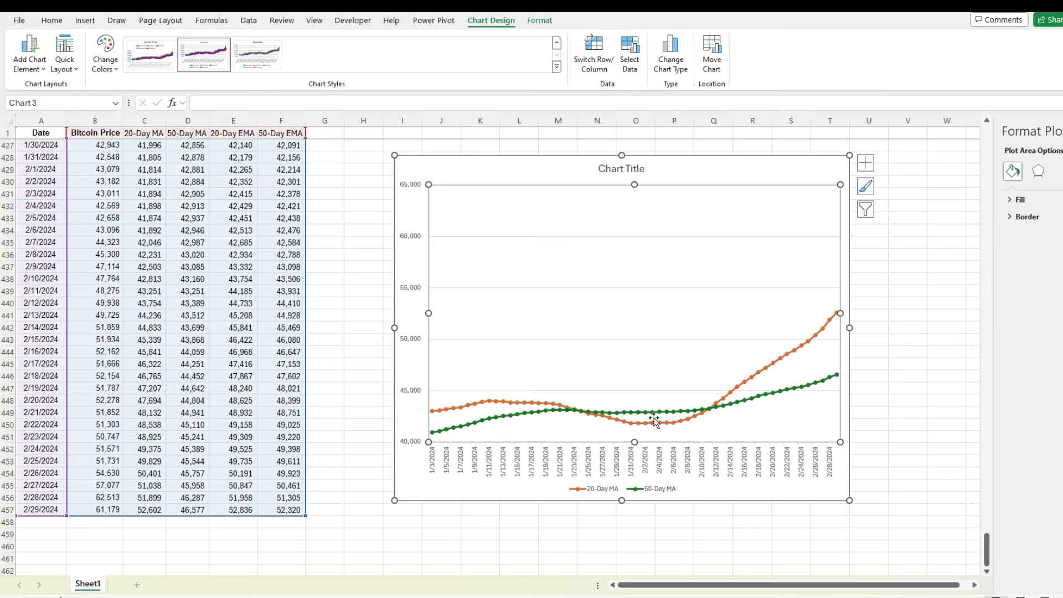
mouse_move(664, 419)
mouse_move(543, 405)
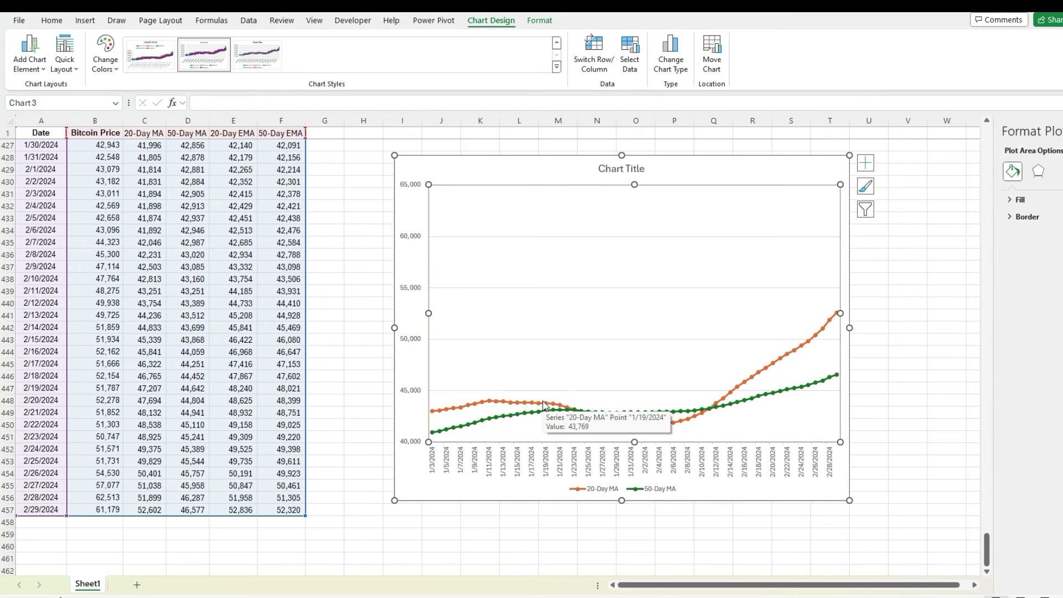
mouse_move(586, 420)
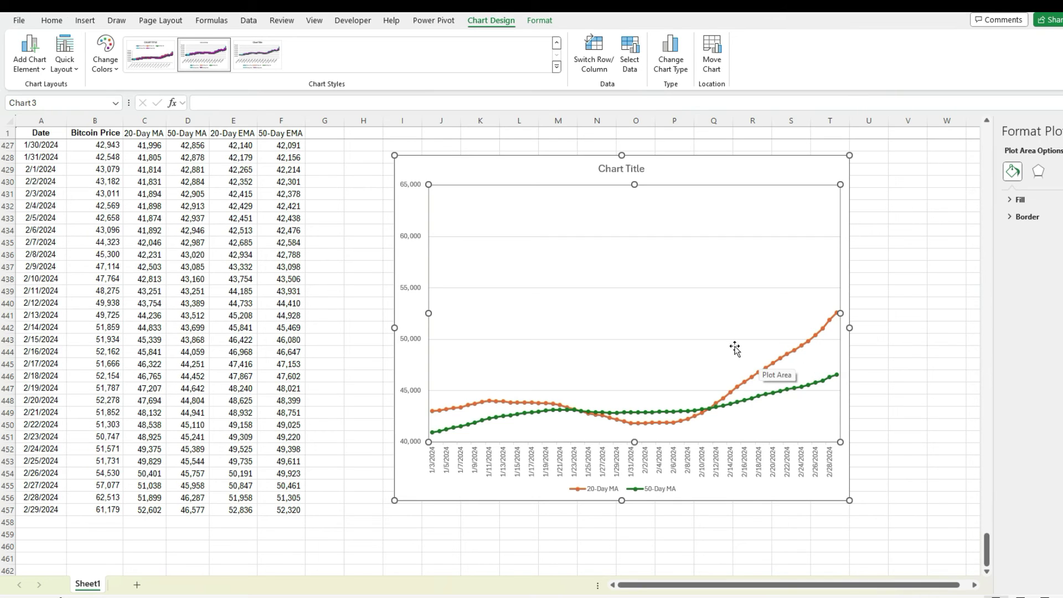
Swap the 50-Day MA series for the 20-Day EMA in Select Data, then deselect the chart
right_click(695, 316)
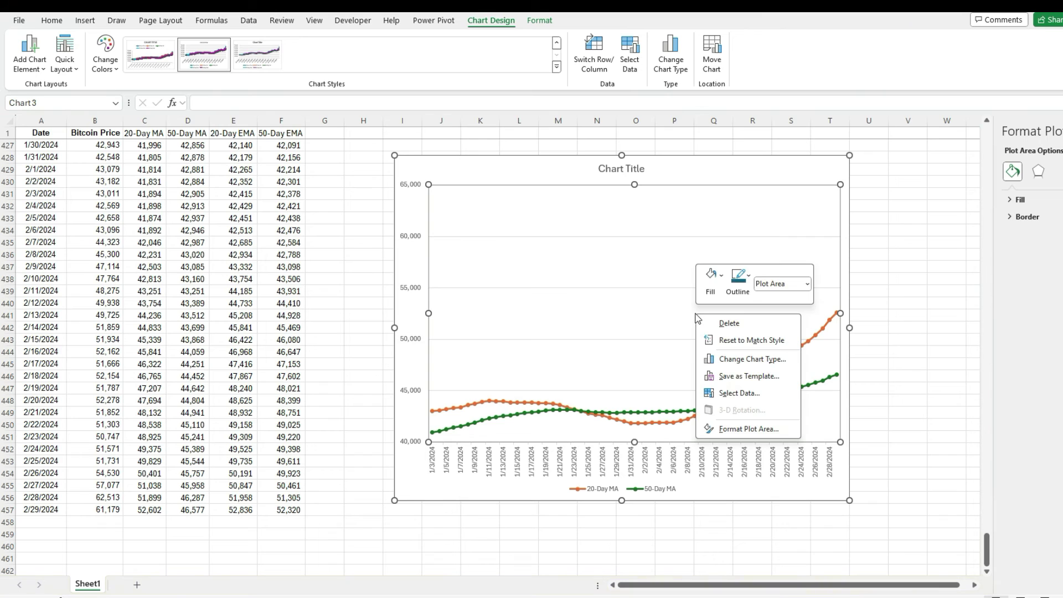
left_click(733, 386)
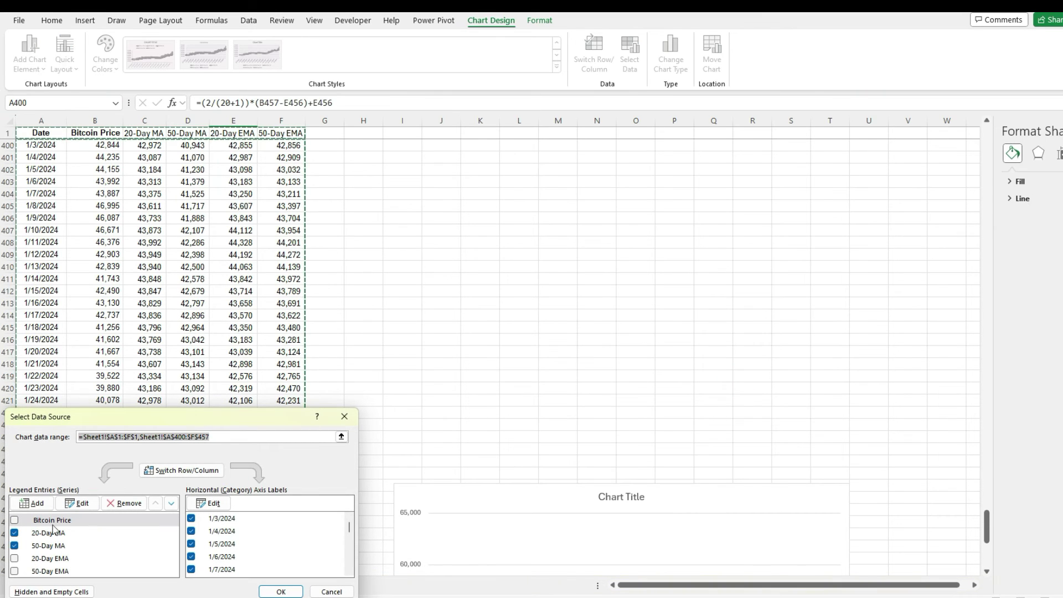
left_click(14, 546)
left_click(15, 558)
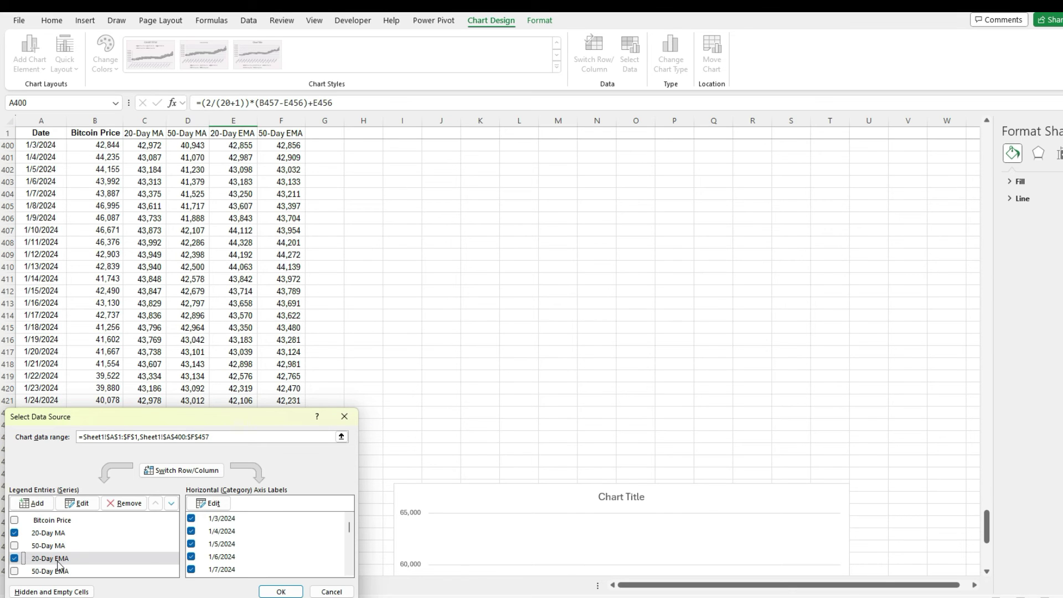
left_click(280, 591)
scroll(588, 450, "down", 8)
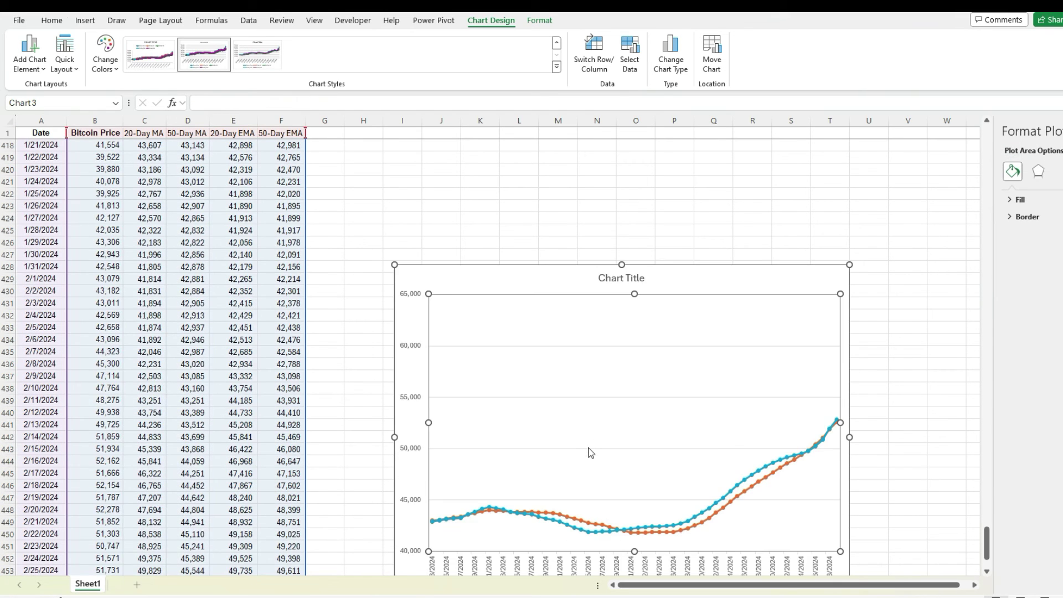
left_click(881, 446)
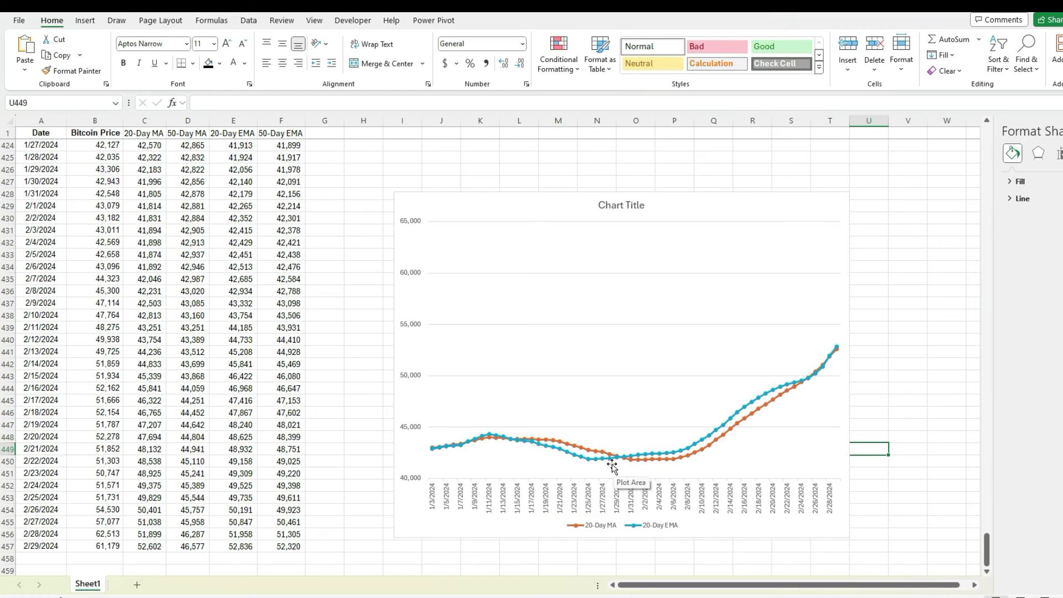
mouse_move(638, 455)
mouse_move(671, 456)
mouse_move(722, 441)
Replace the 20-Day MA and 20-Day EMA series with the 50-Day MA and 50-Day EMA, then deselect the chart
right_click(600, 356)
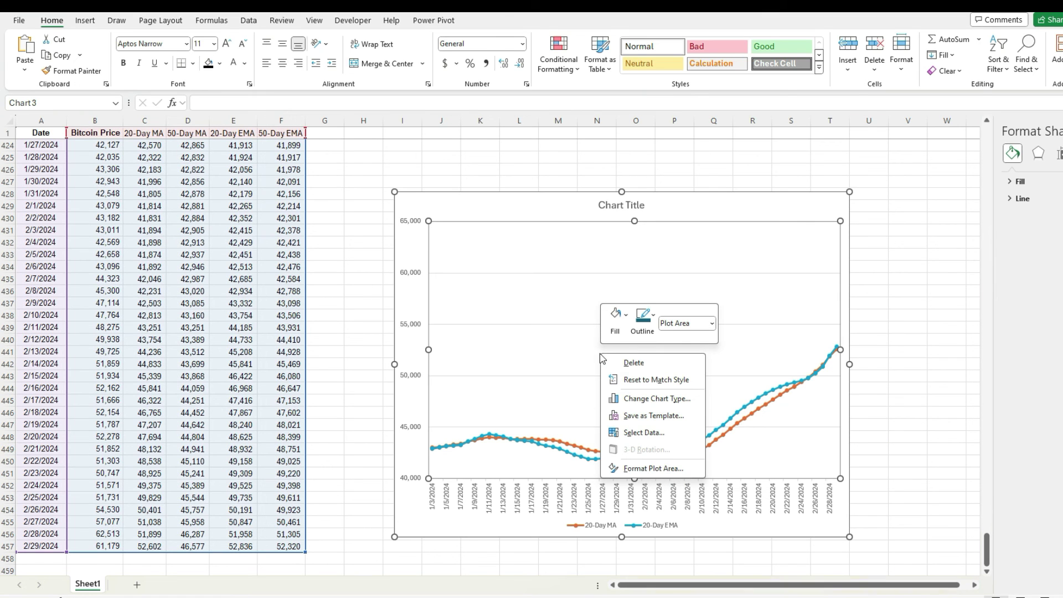
left_click(642, 432)
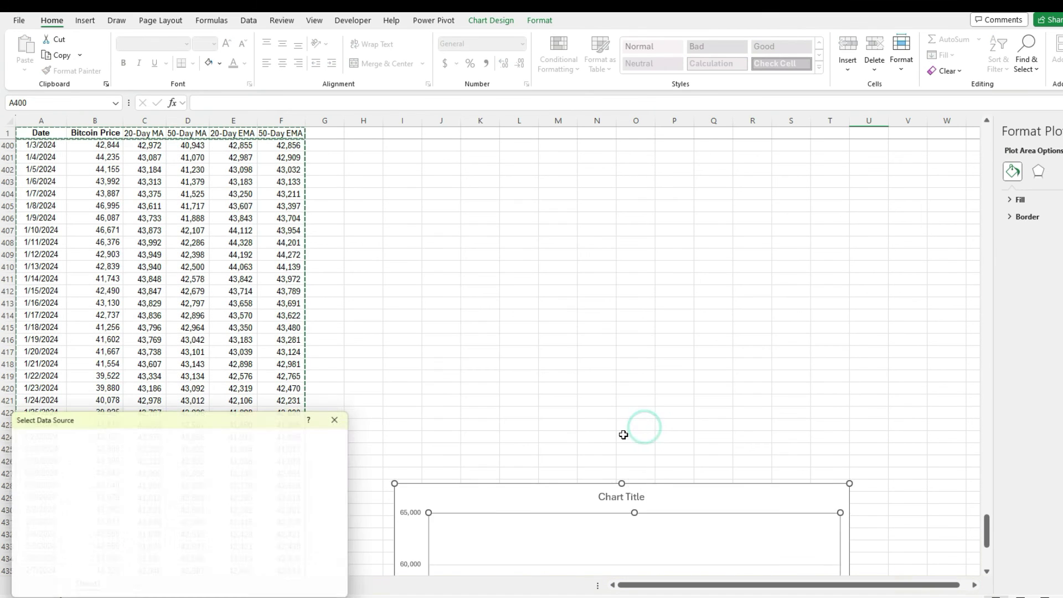
left_click(15, 533)
left_click(14, 545)
left_click(14, 558)
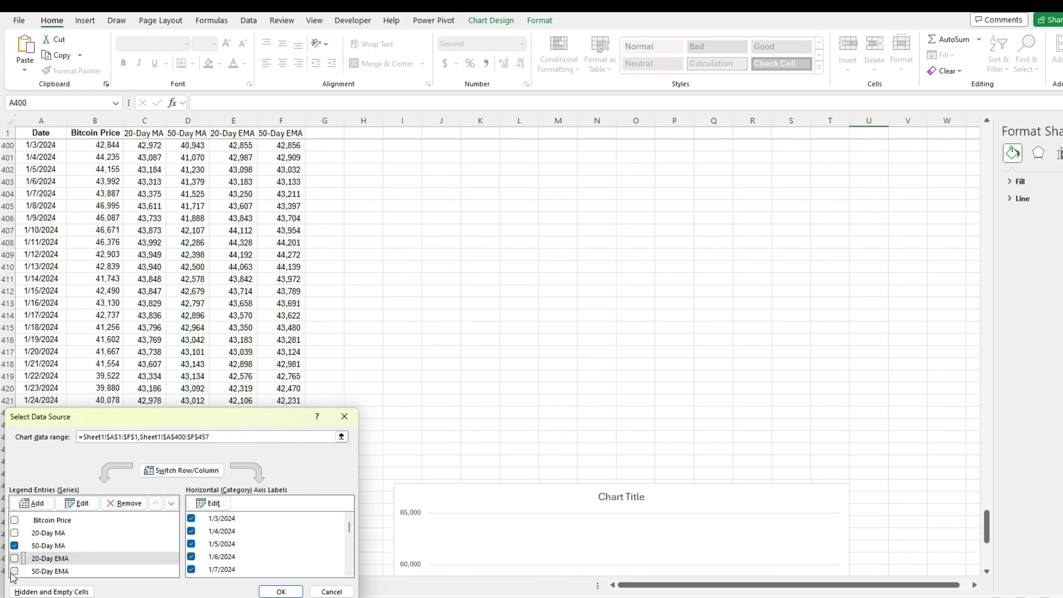
left_click(15, 570)
left_click(281, 591)
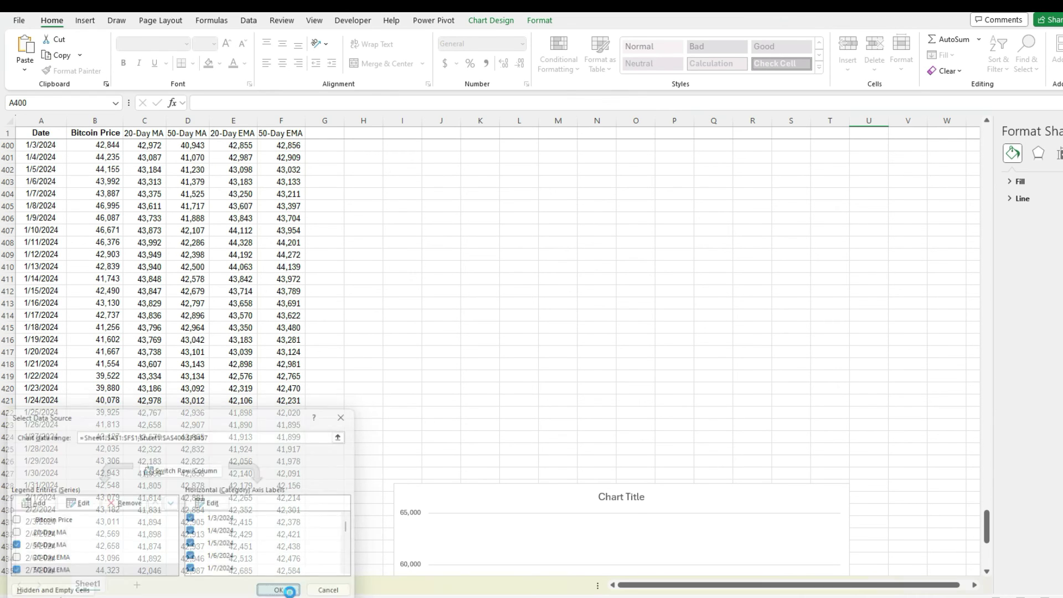
scroll(562, 423, "down", 6)
scroll(563, 421, "down", 2)
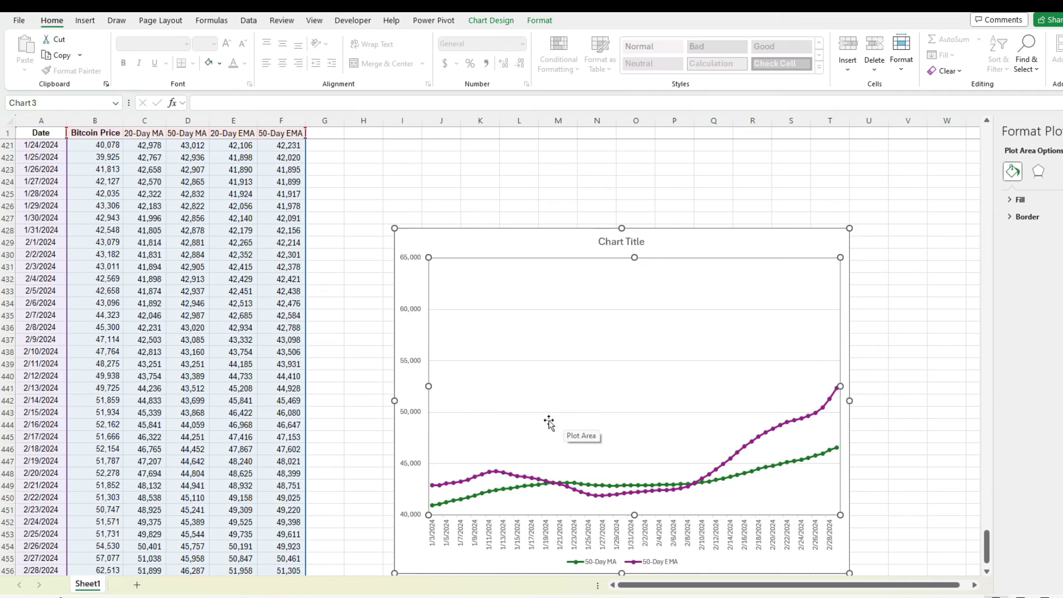
left_click(620, 557)
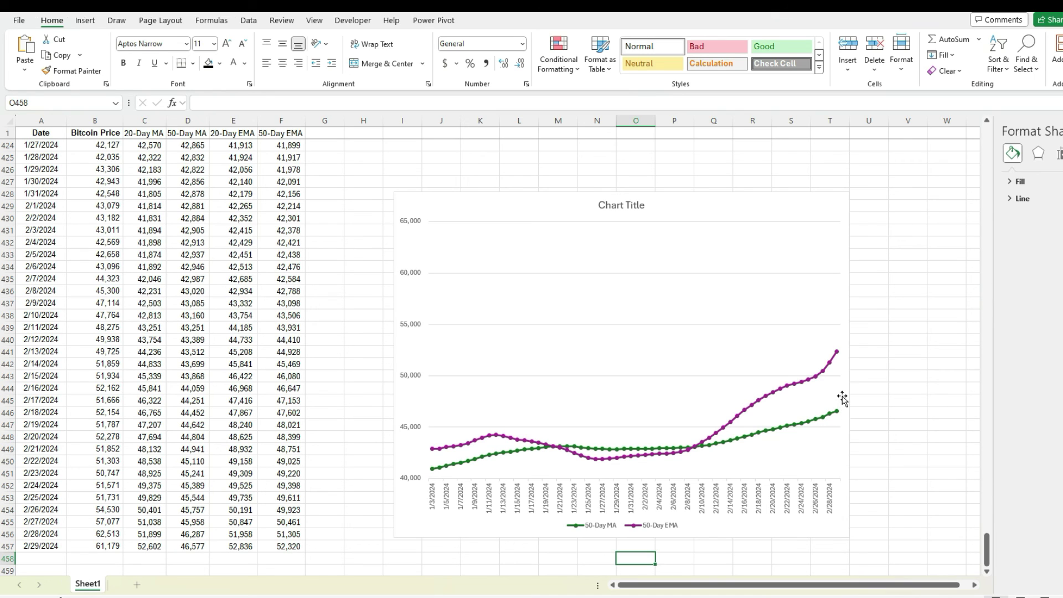
mouse_move(834, 360)
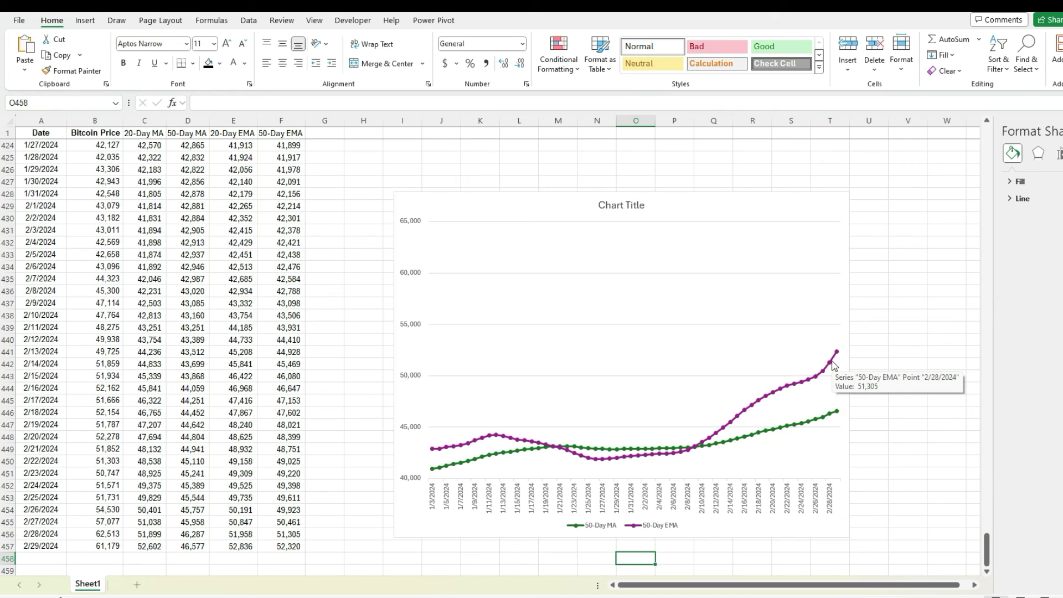